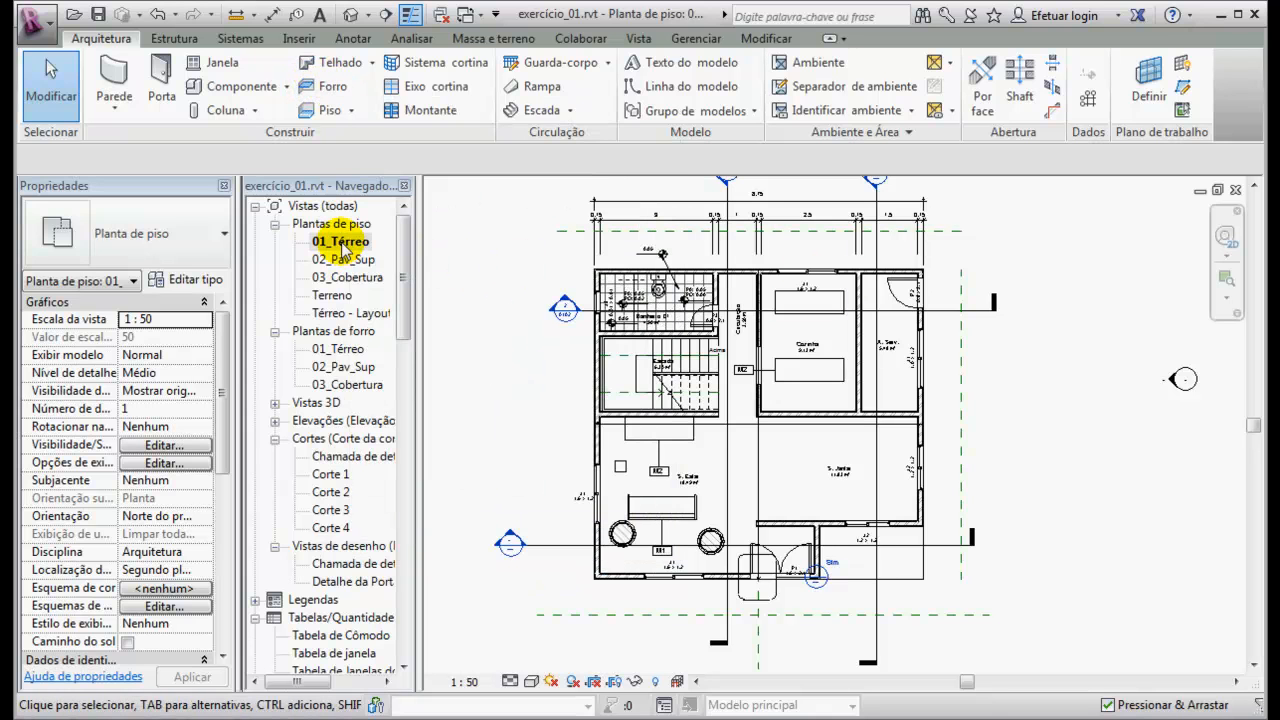
# - Open the 01_Térreo floor plan view
pyautogui.click(343, 245)
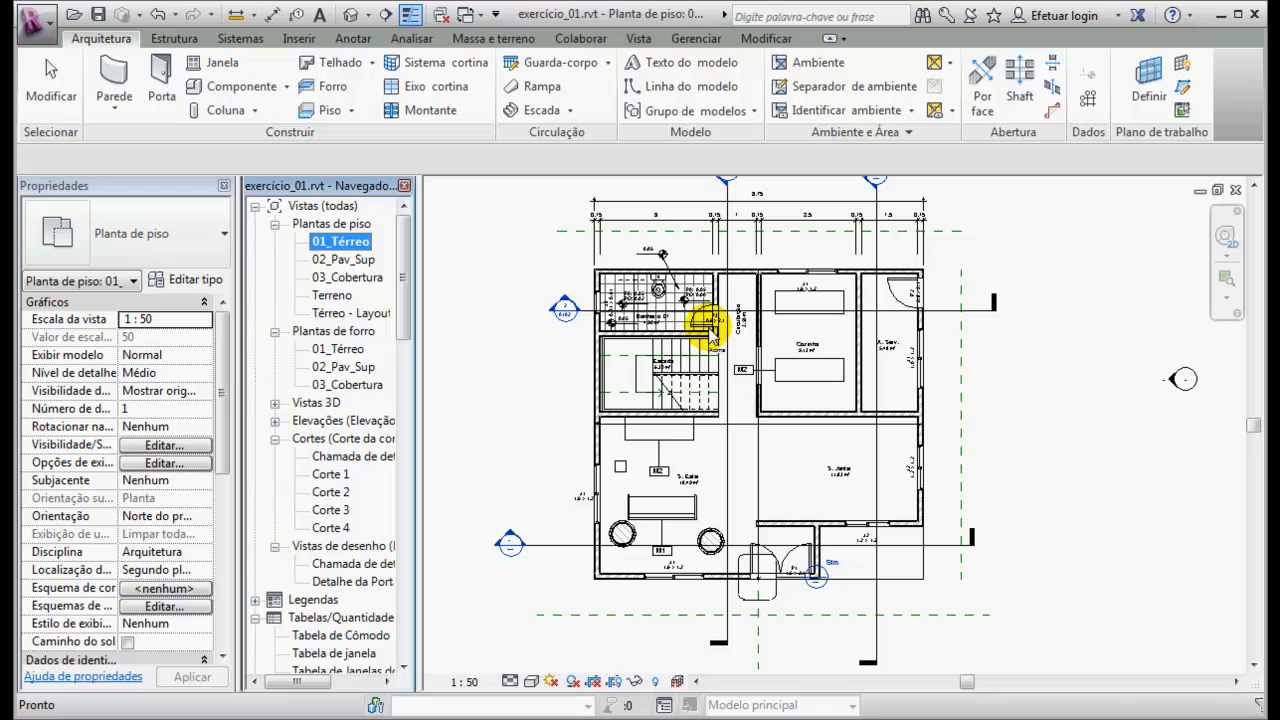
pyautogui.doubleClick(342, 241)
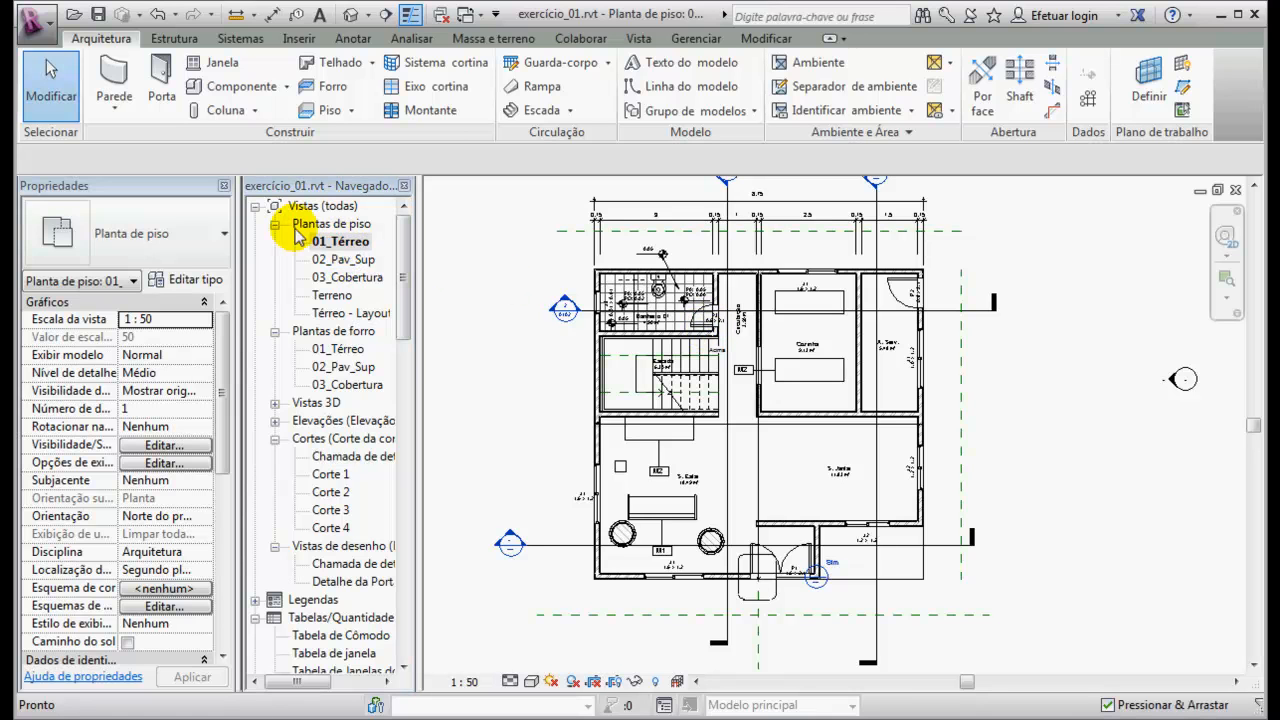
pyautogui.click(342, 352)
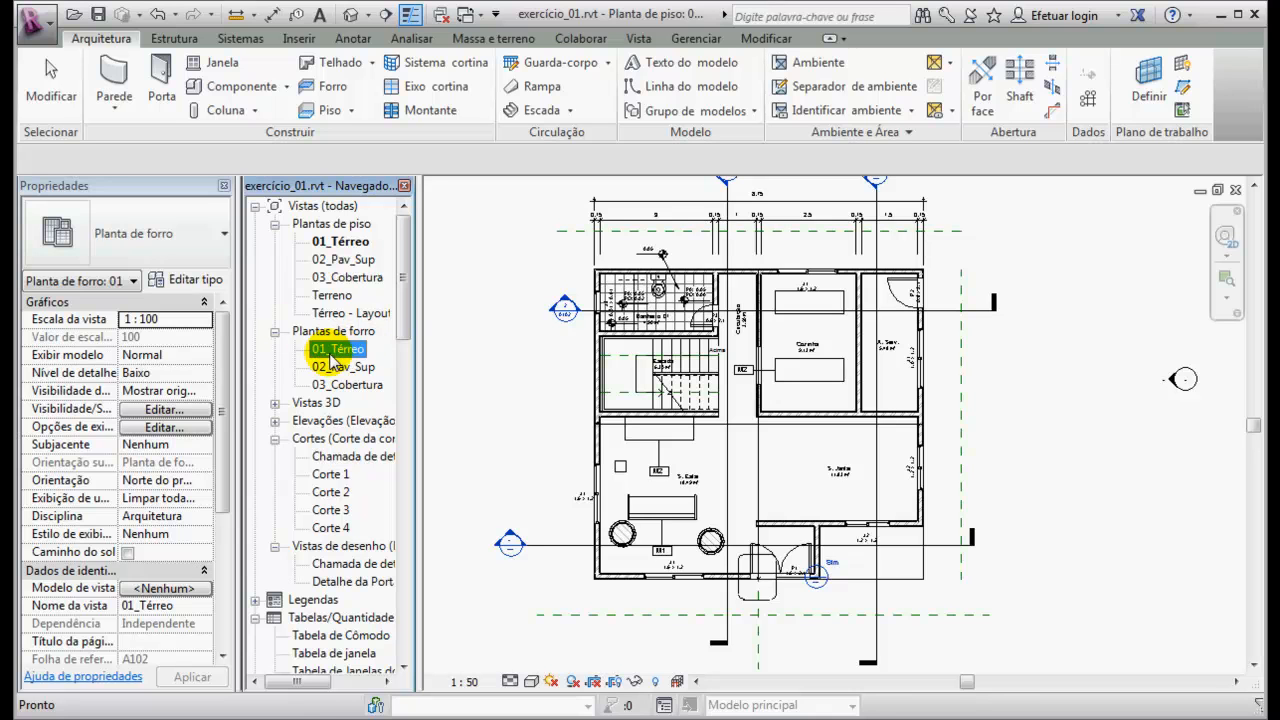
pyautogui.click(340, 244)
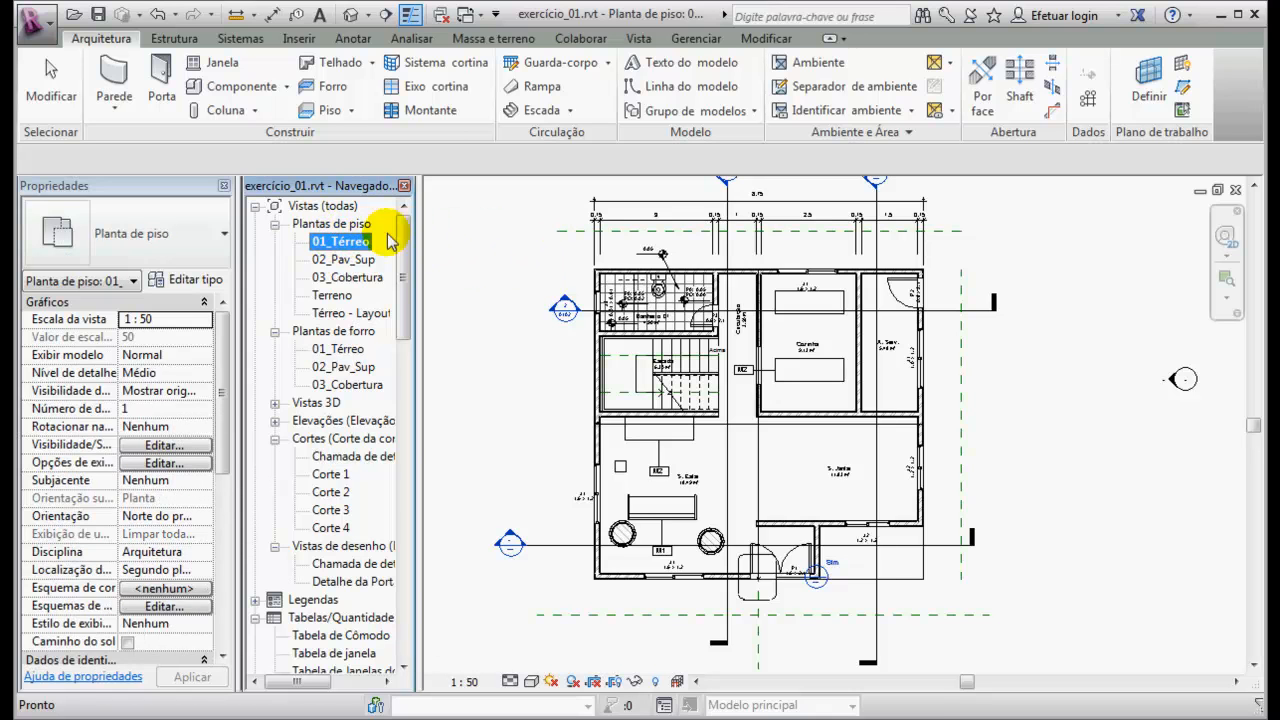
# - Place an automatic ceiling of type Forro composto 600 x 600mm eixo in the Banheiro 01 room
pyautogui.click(311, 88)
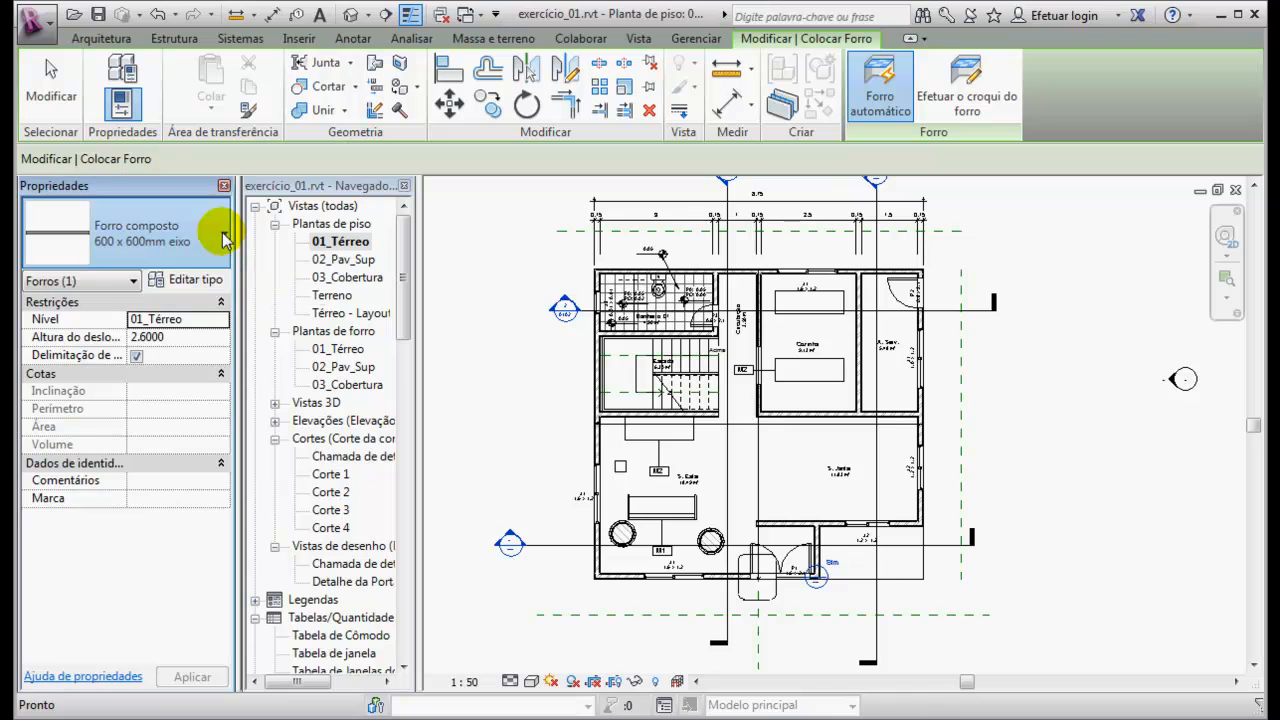
pyautogui.click(224, 236)
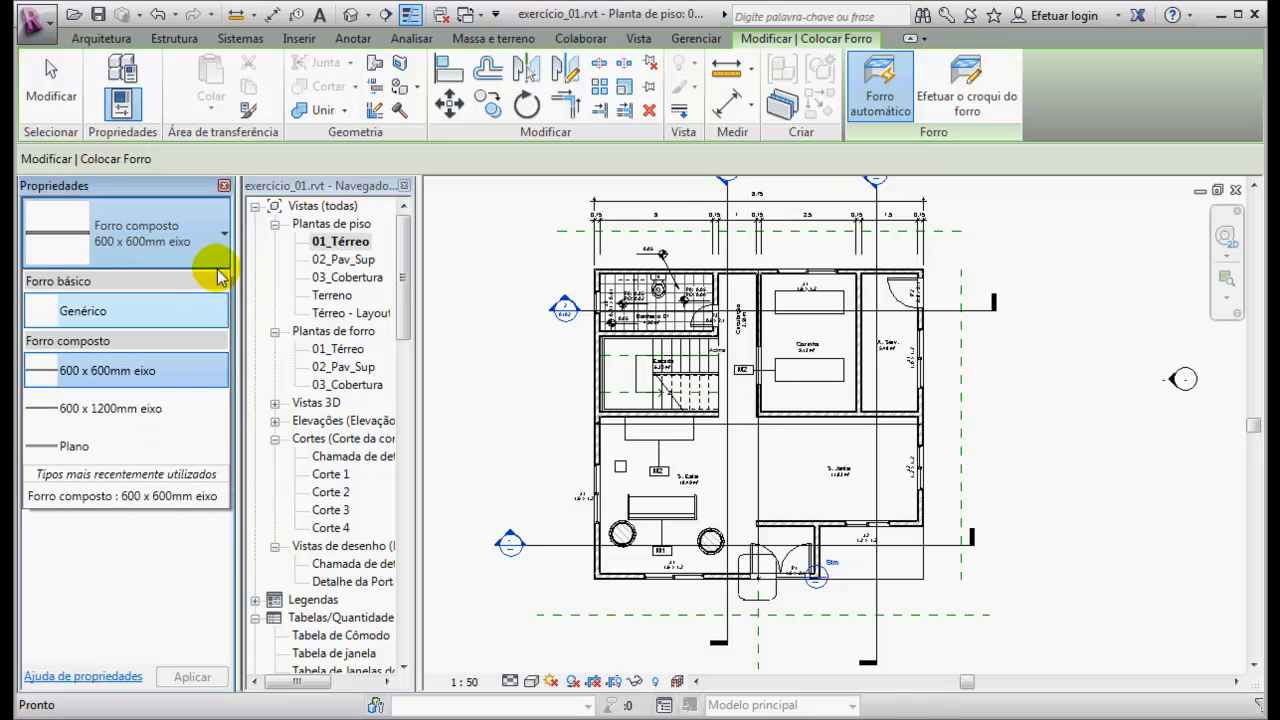
pyautogui.click(192, 250)
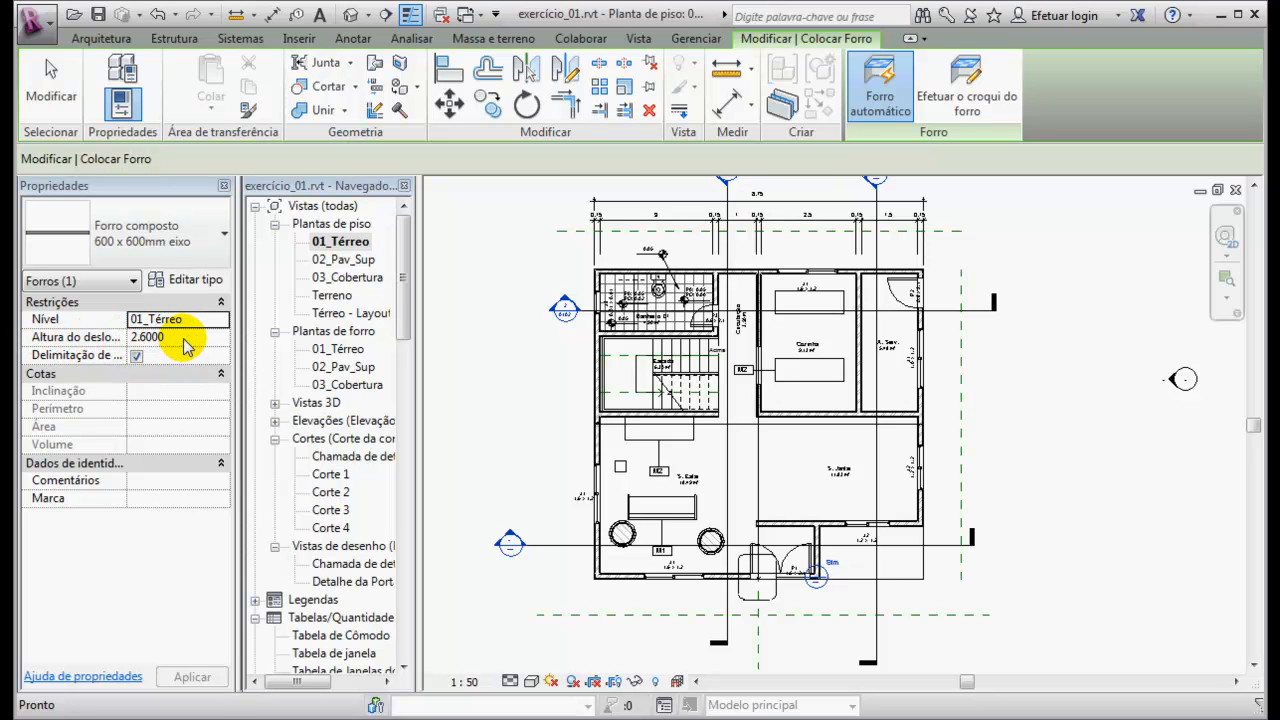
pyautogui.scroll(5, 705, 258)
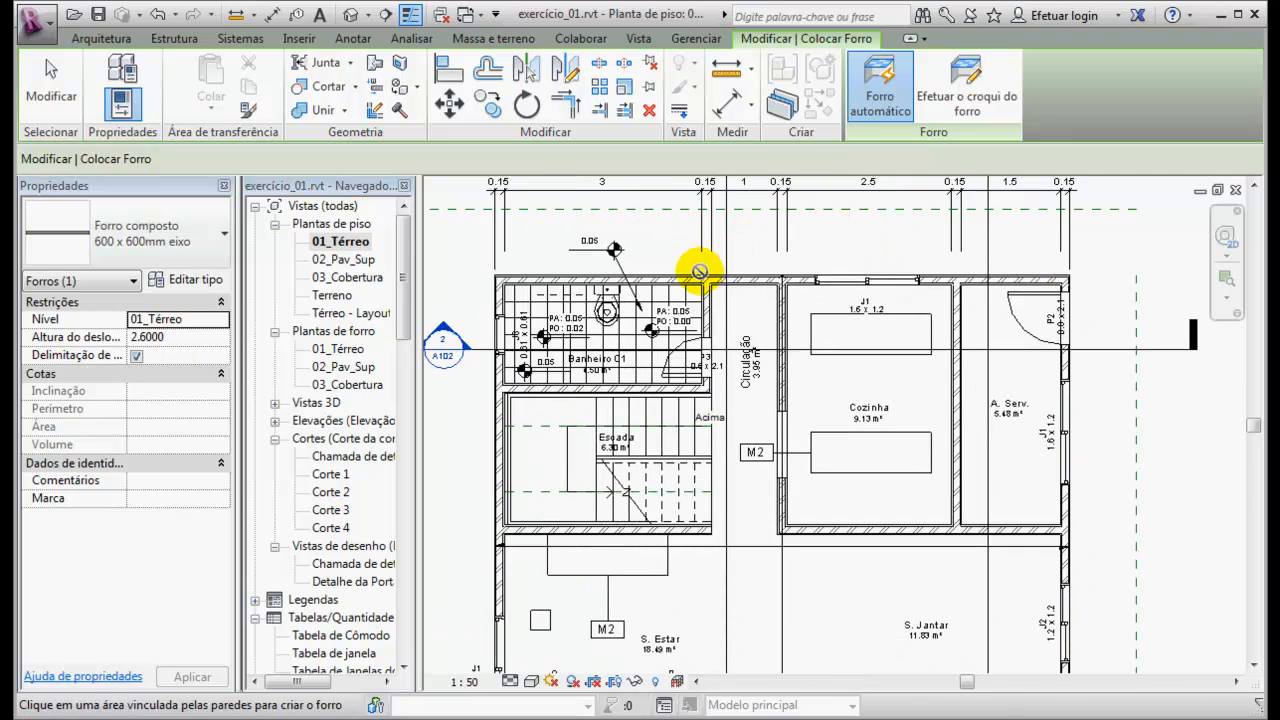
pyautogui.moveTo(691, 263); pyautogui.dragTo(895, 256, button='middle')
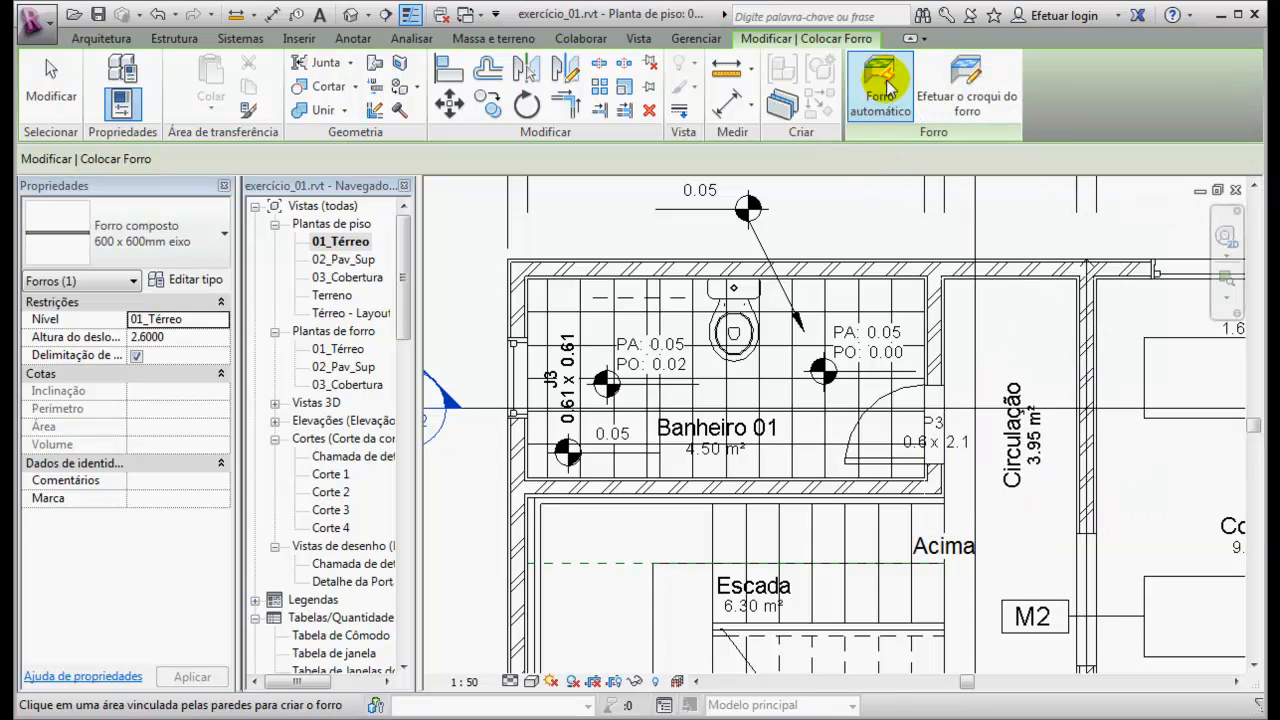
pyautogui.click(738, 375)
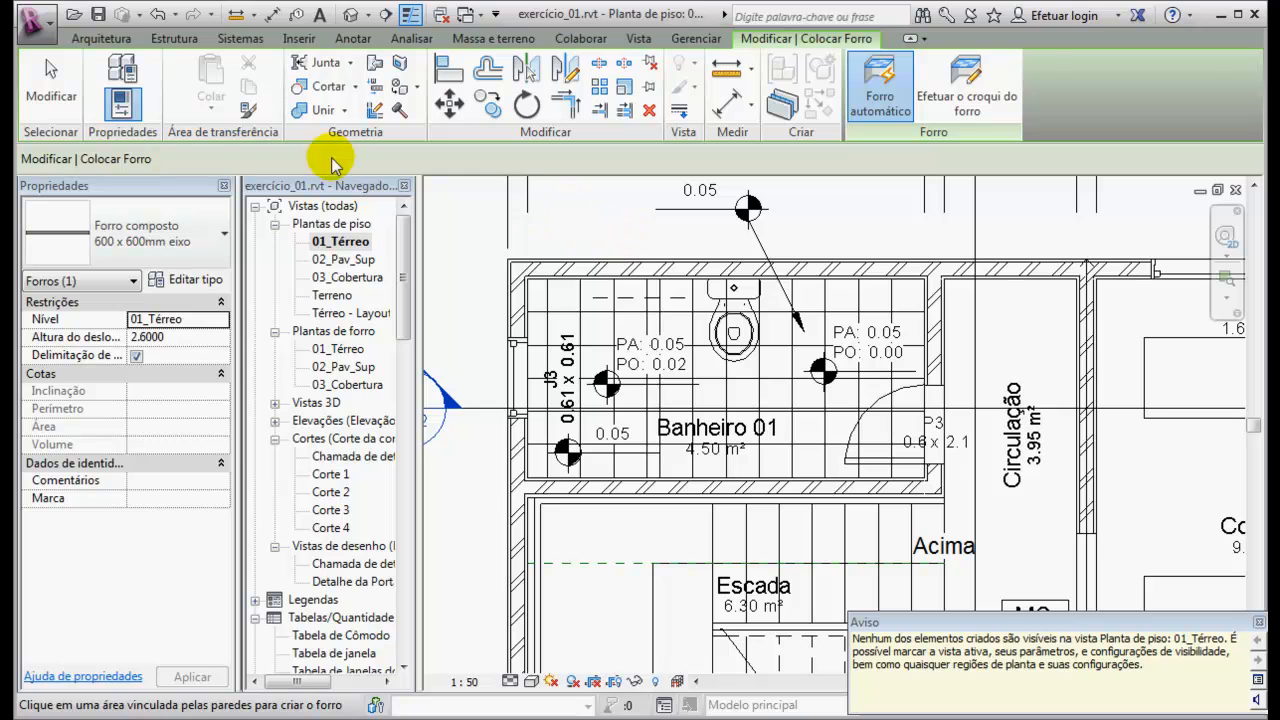
pyautogui.click(47, 65)
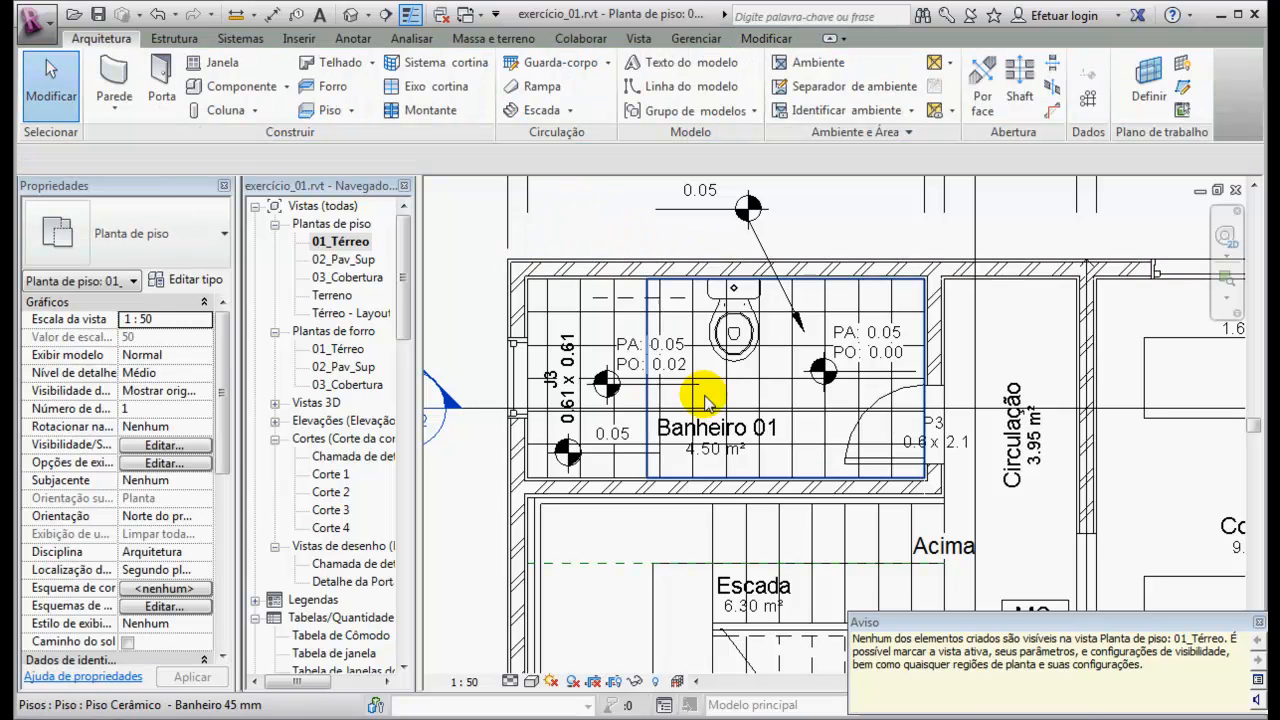
# - Check the Banheiro 01 ceiling in section Corte 1 and in the 01_Térreo ceiling plan
pyautogui.moveTo(566, 237); pyautogui.dragTo(729, 249, button='middle')
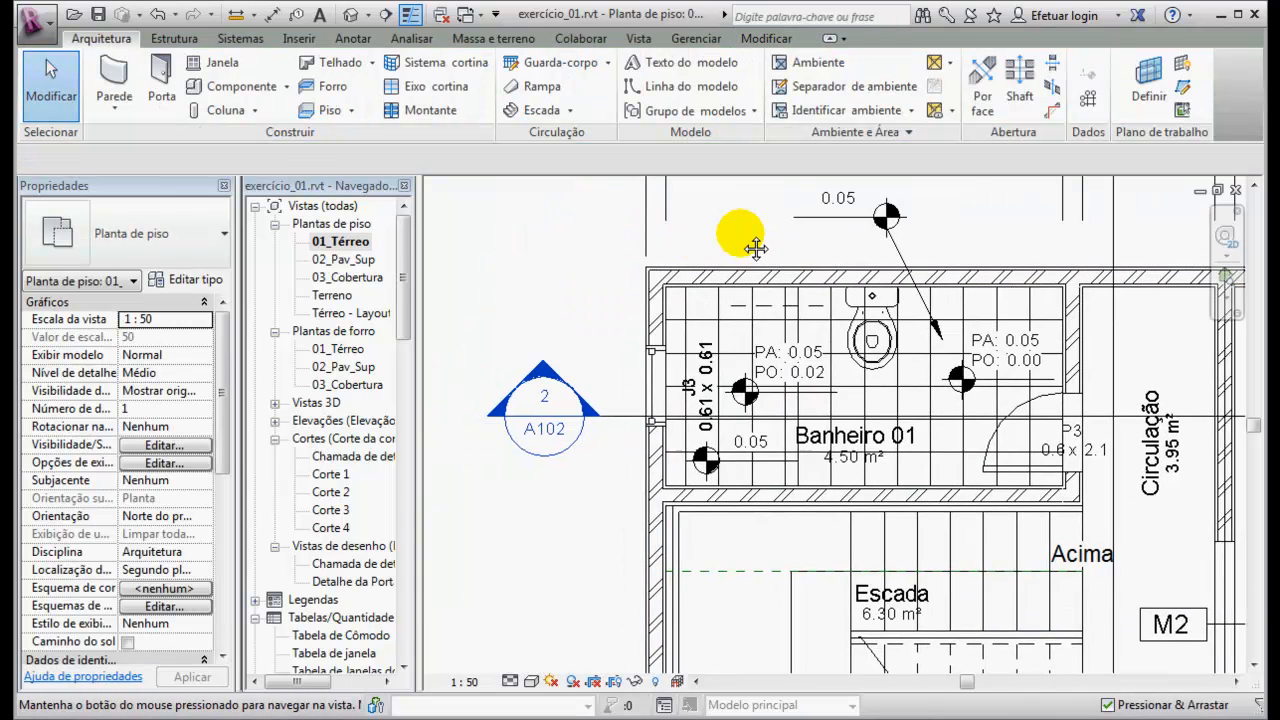
pyautogui.doubleClick(563, 380)
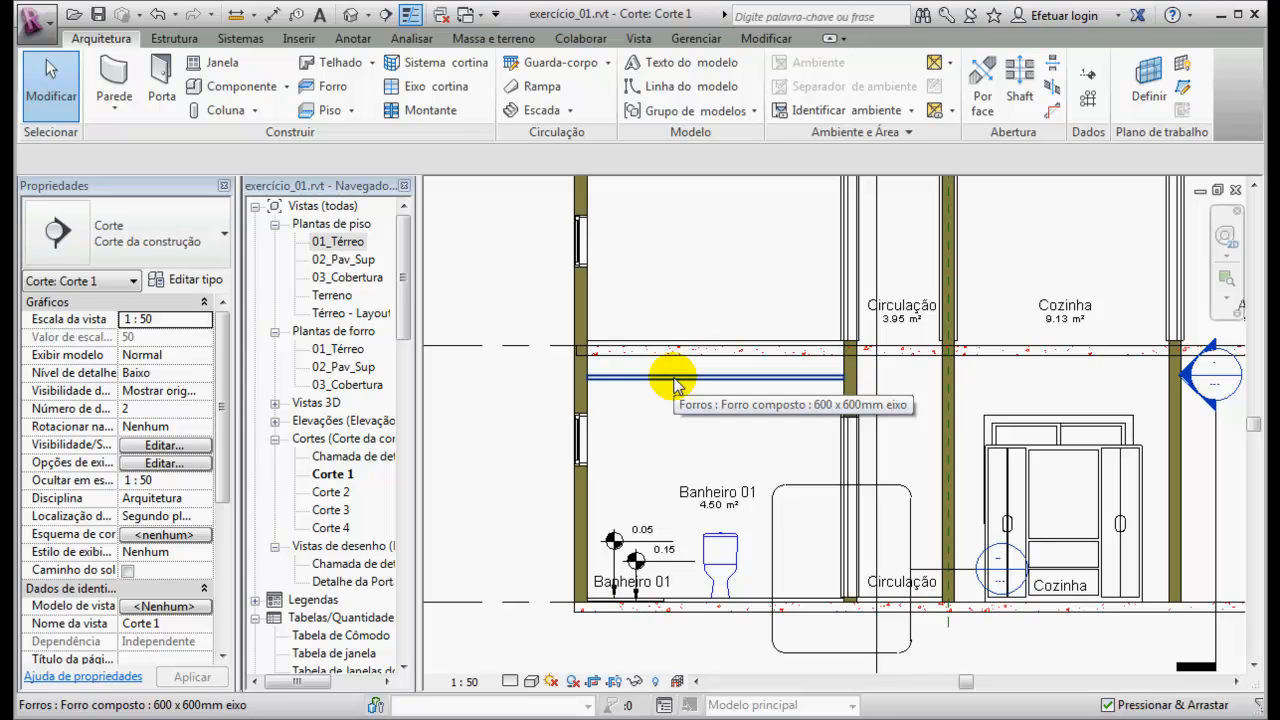
pyautogui.click(334, 331)
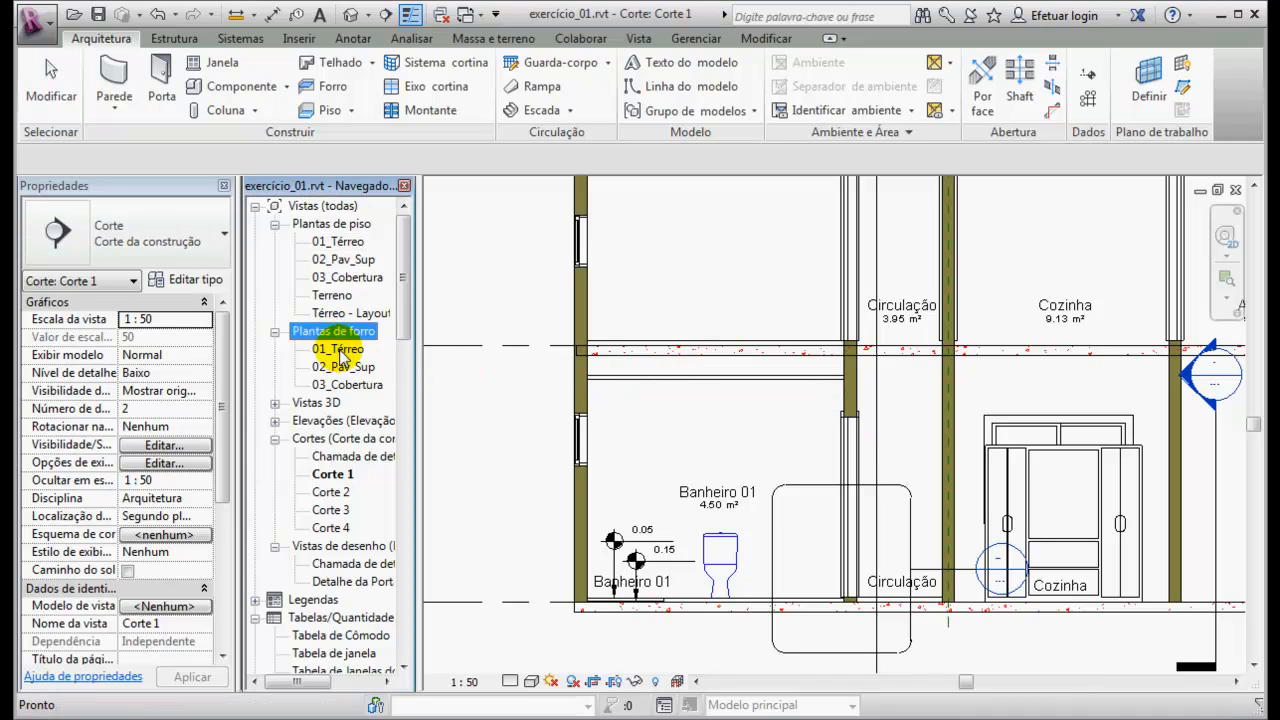
pyautogui.click(338, 350)
pyautogui.doubleClick(325, 352)
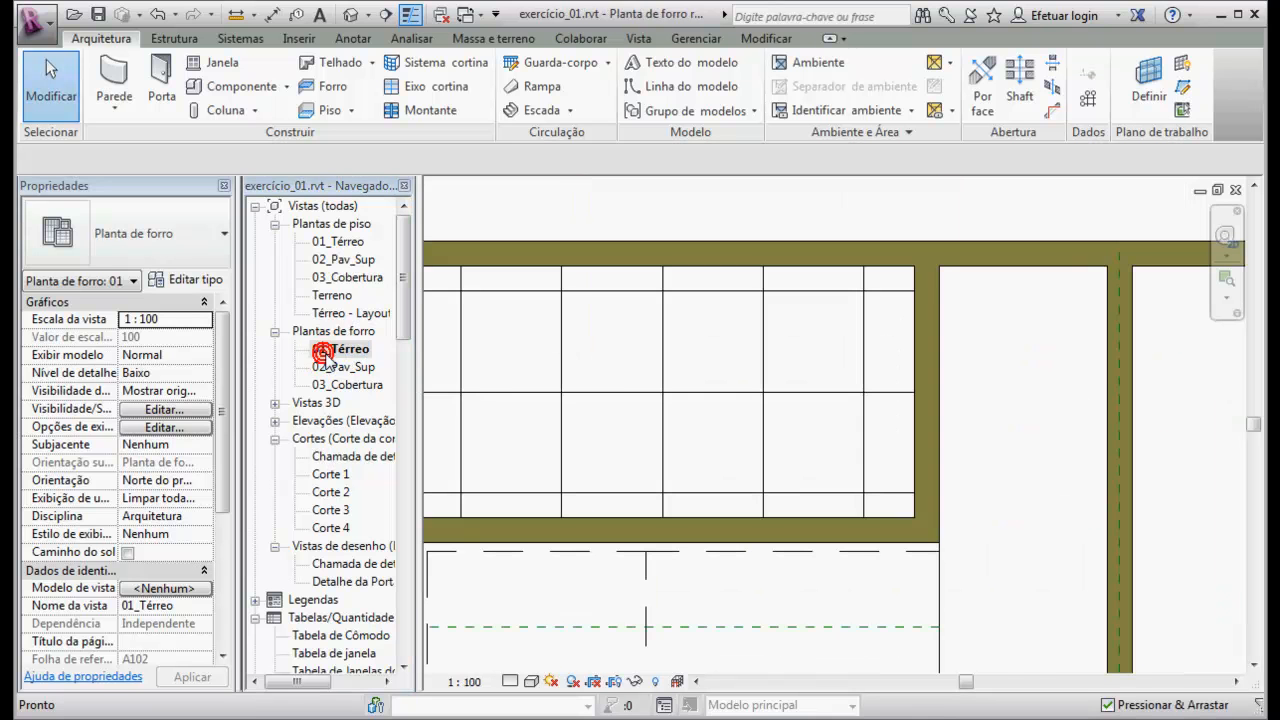
pyautogui.scroll(-3, 806, 349)
pyautogui.moveTo(886, 409); pyautogui.dragTo(690, 367, button='middle')
pyautogui.scroll(-2, 891, 389)
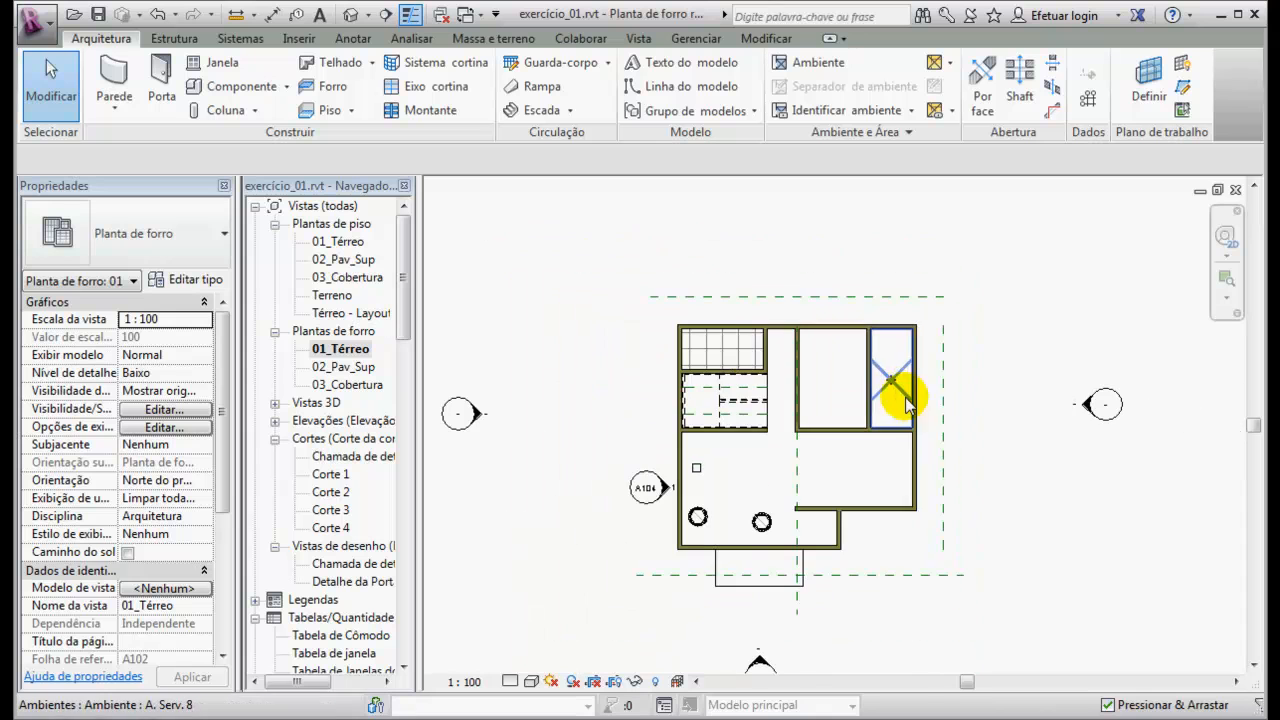
# - Examine the view range diagram and the reference images of the floor plan and ceiling plan view range settings
pyautogui.moveTo(1015, 295)
pyautogui.mouseDown(button='middle')
pyautogui.moveTo(722, 537)
pyautogui.moveTo(494, 629)
pyautogui.moveTo(452, 662)
pyautogui.mouseUp(button='middle')
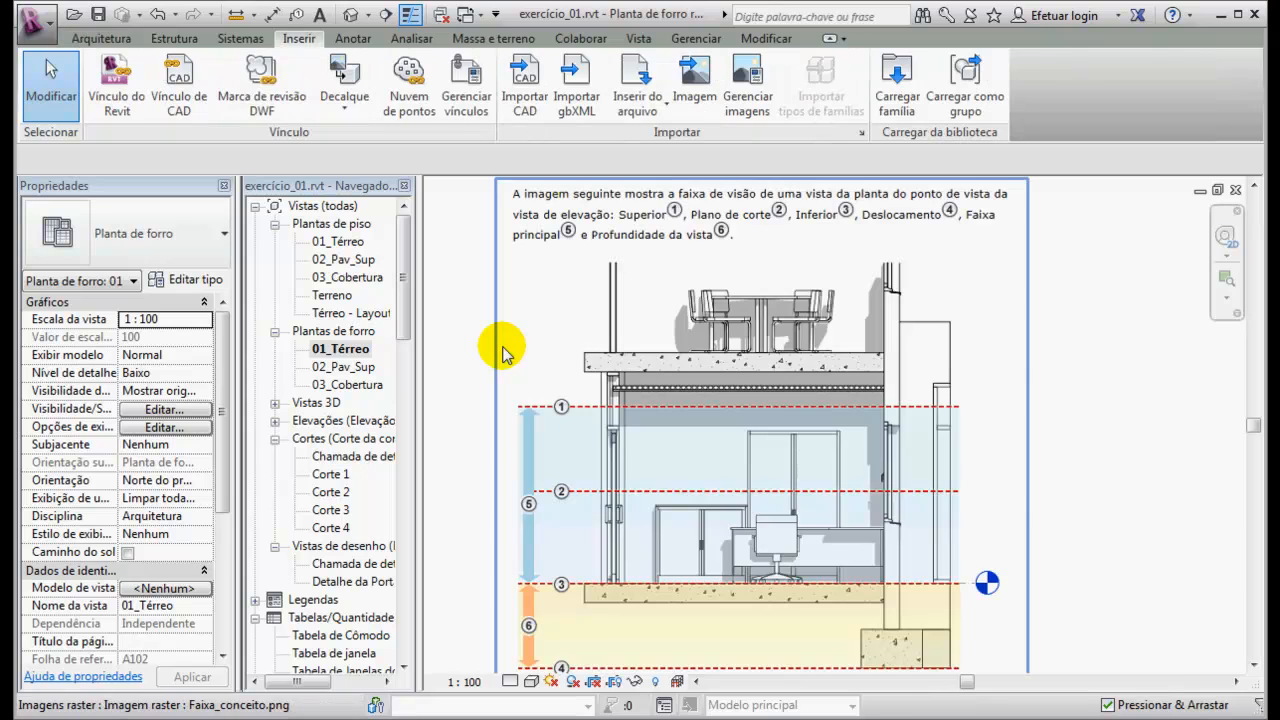
pyautogui.click(1110, 335)
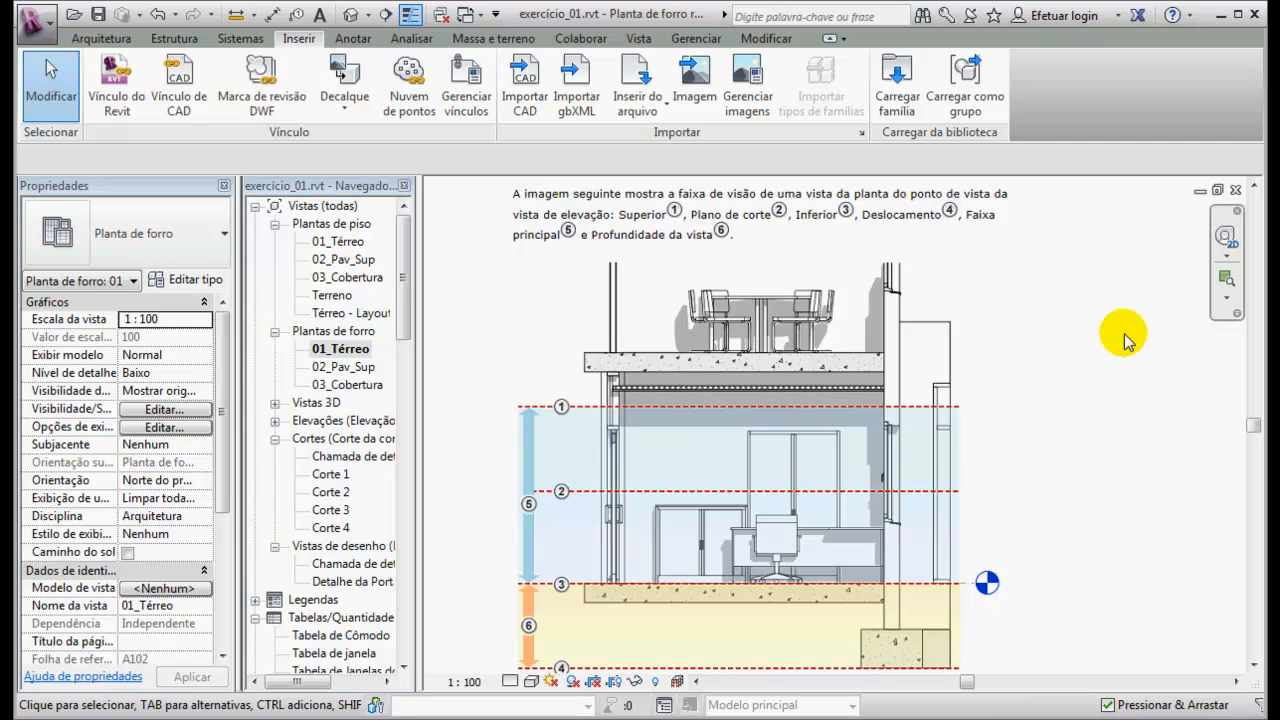
pyautogui.click(486, 320)
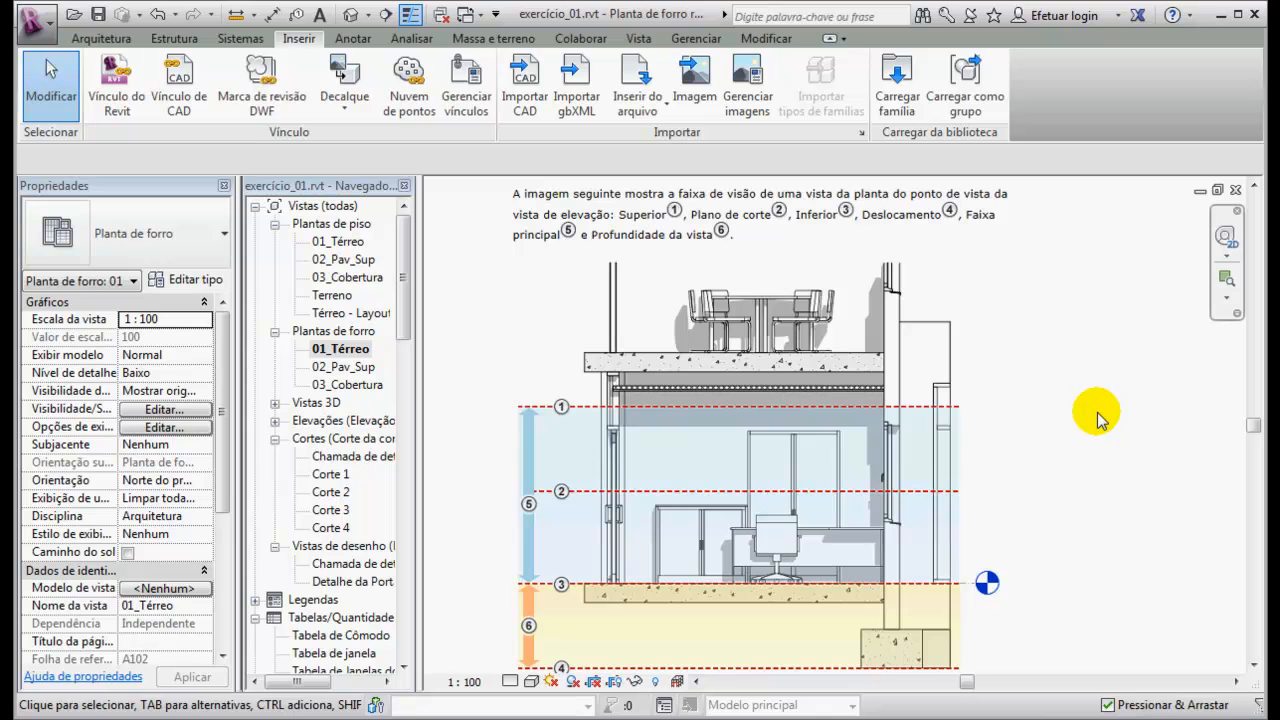
pyautogui.moveTo(1086, 240); pyautogui.dragTo(1157, 586, button='middle')
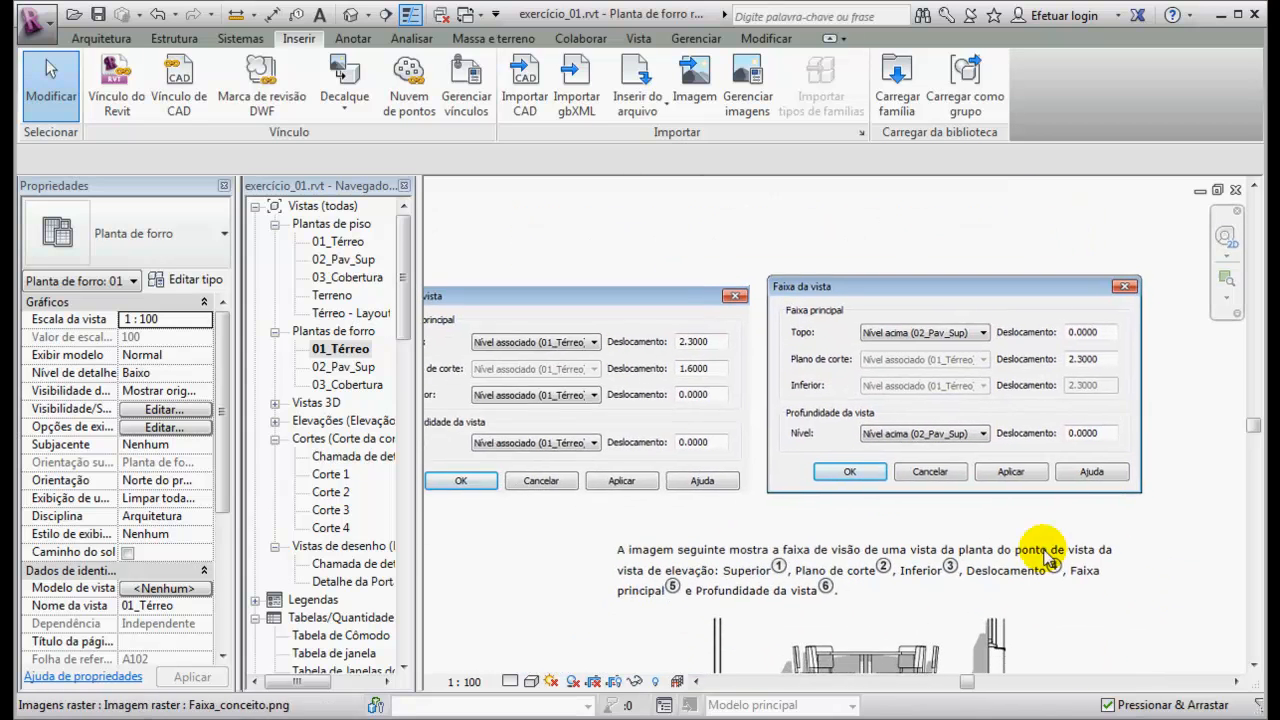
pyautogui.moveTo(790, 400); pyautogui.dragTo(885, 359, button='middle')
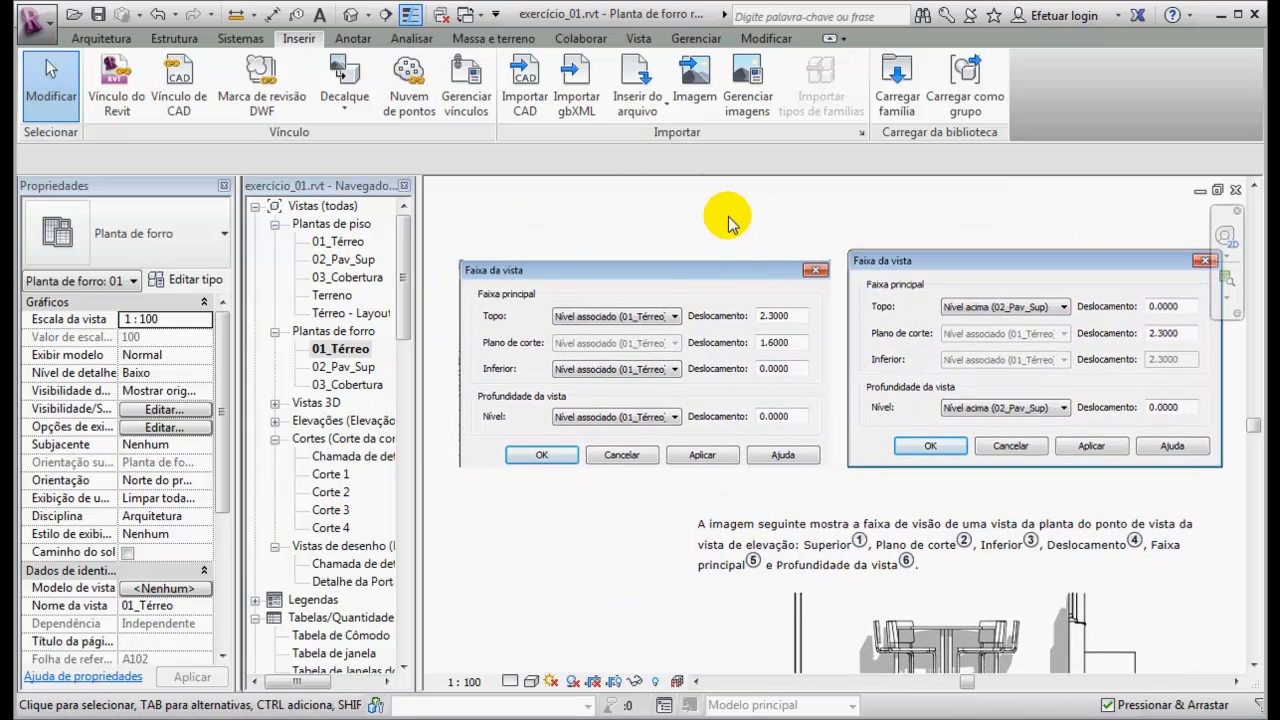
pyautogui.scroll(1, 727, 250)
pyautogui.scroll(-1, 727, 248)
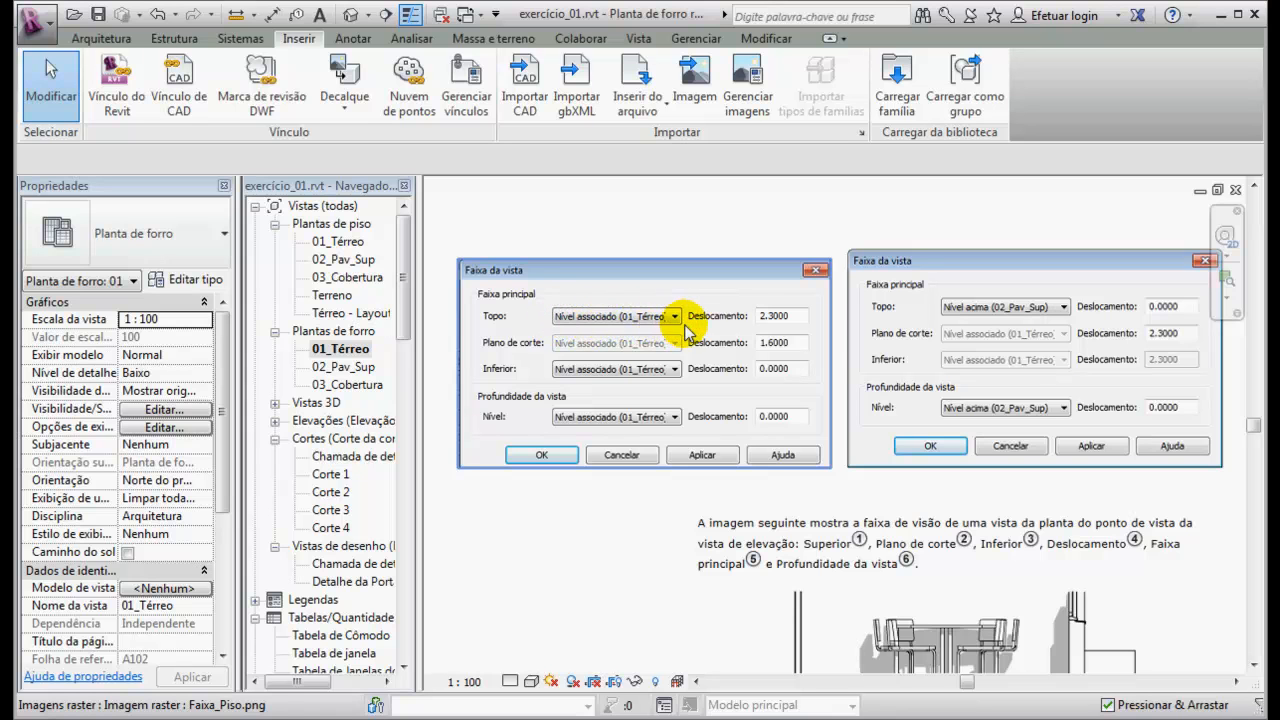
pyautogui.moveTo(958, 589); pyautogui.dragTo(948, 500, button='middle')
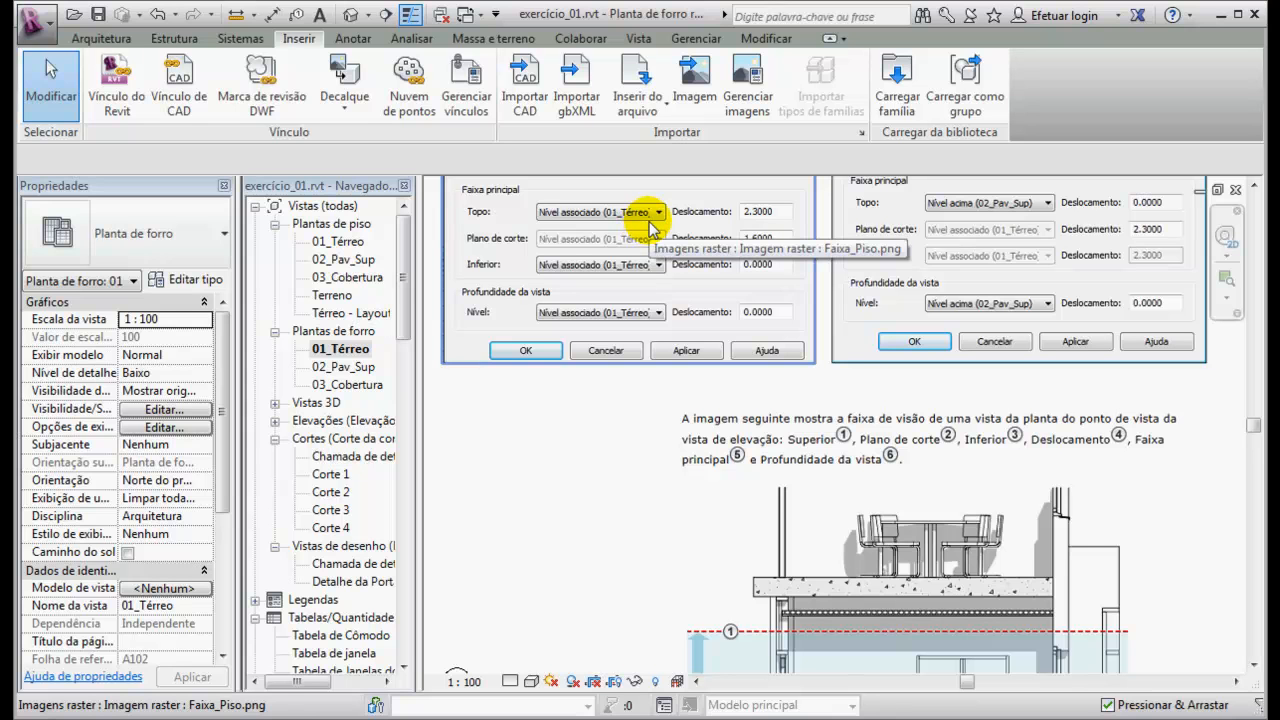
pyautogui.moveTo(626, 309); pyautogui.dragTo(622, 370, button='middle')
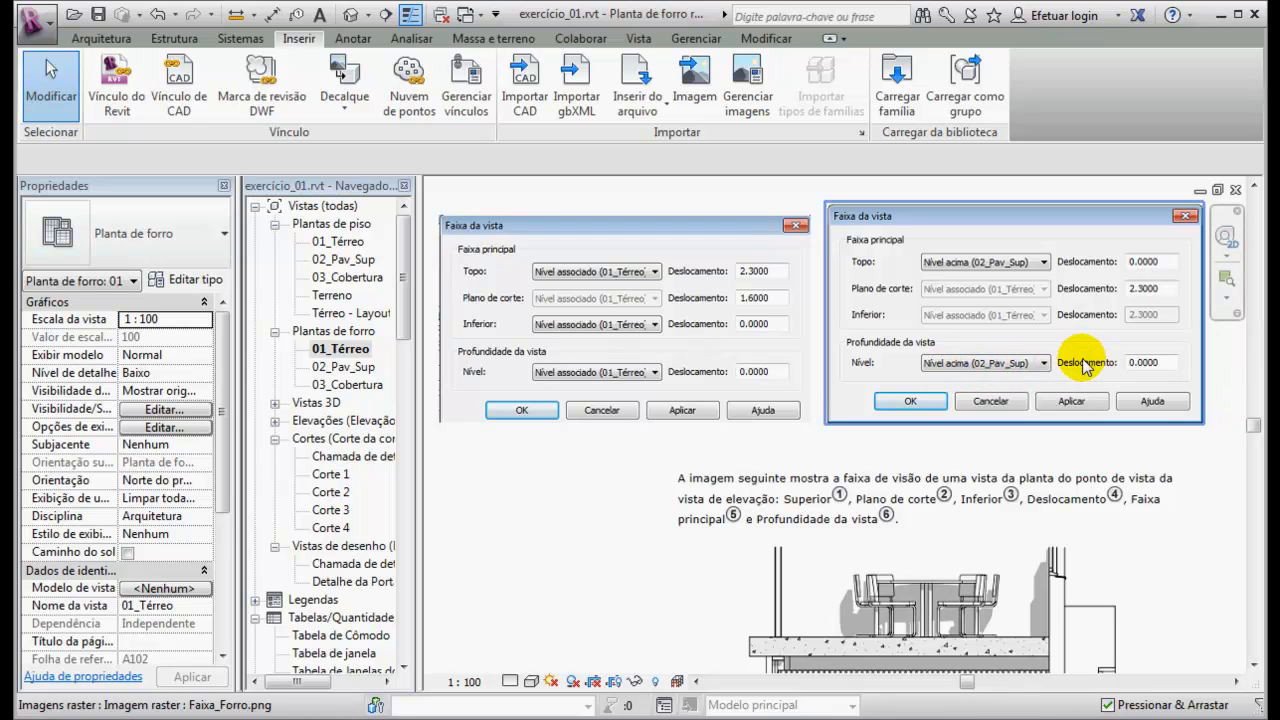
pyautogui.click(763, 322)
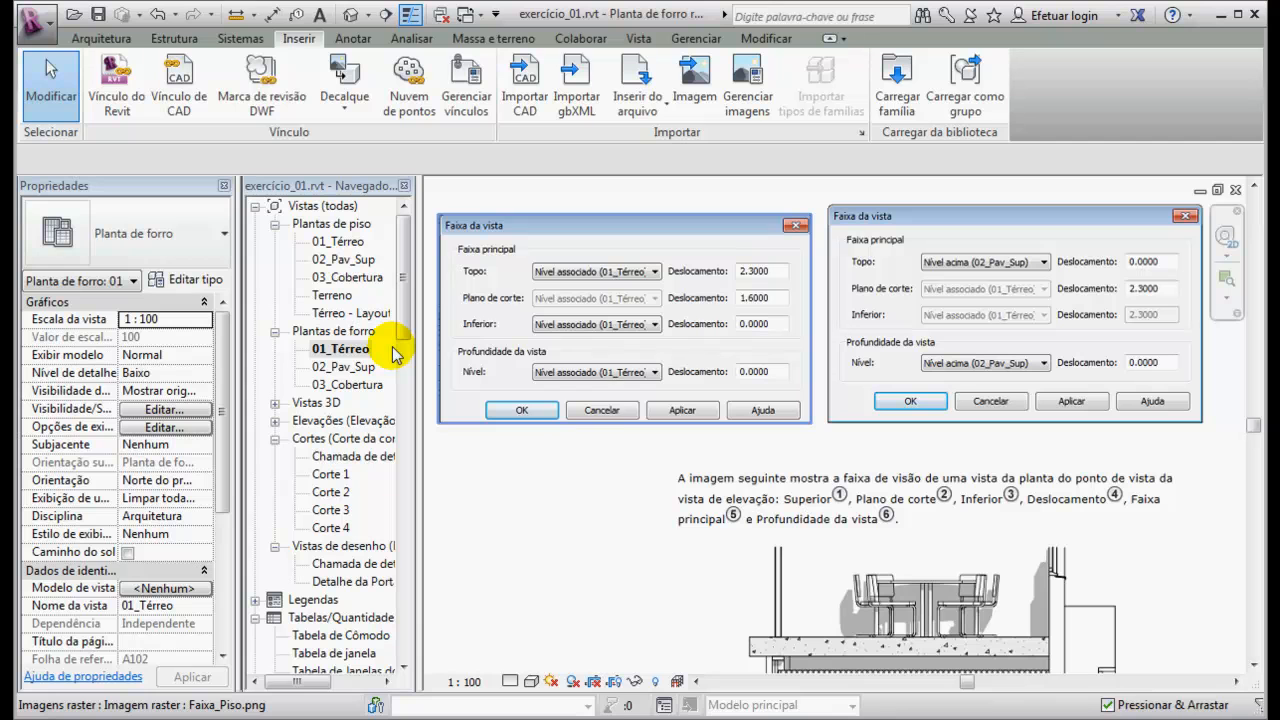
# - Return to the building layout in the 01_Térreo ceiling plan
pyautogui.click(342, 352)
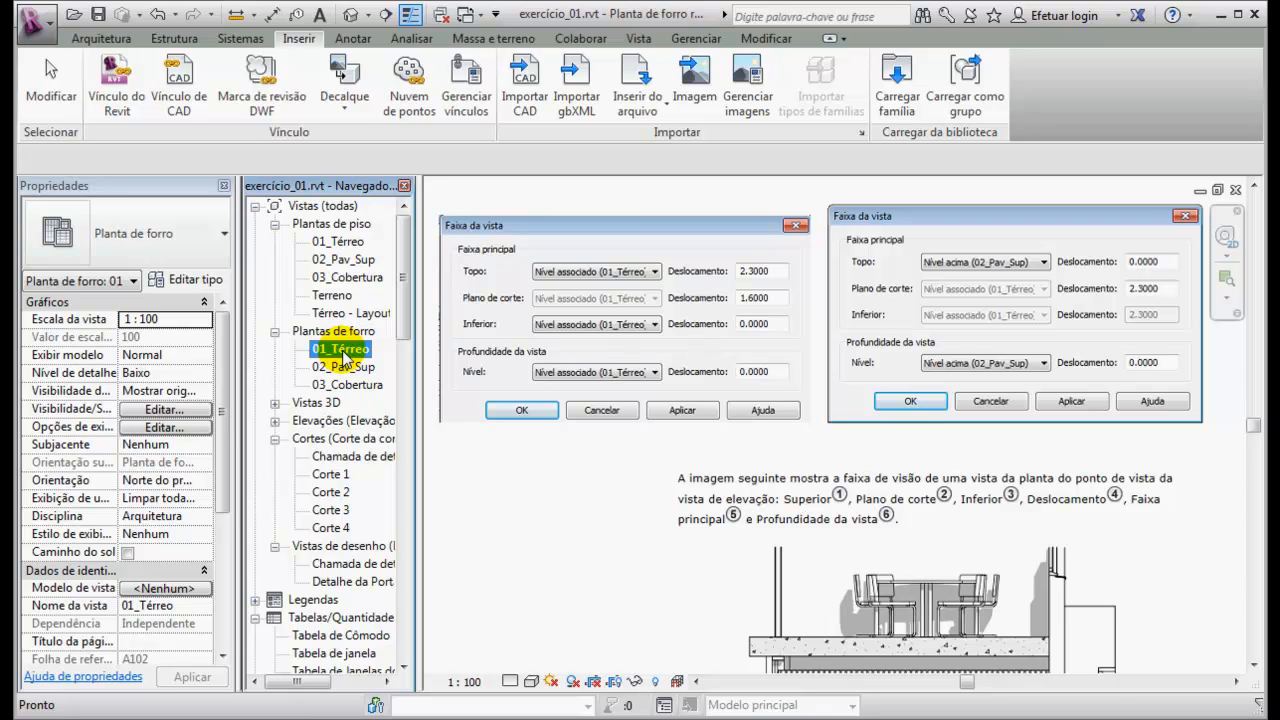
pyautogui.doubleClick(342, 352)
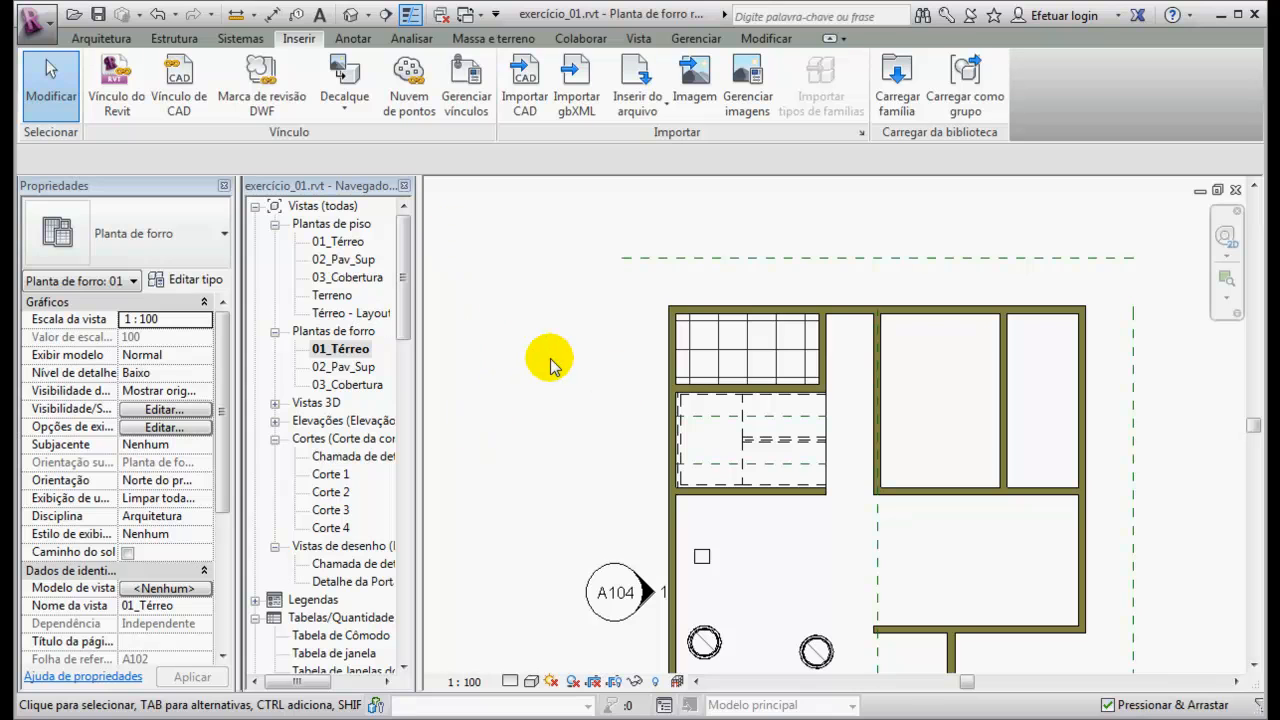
pyautogui.click(335, 348)
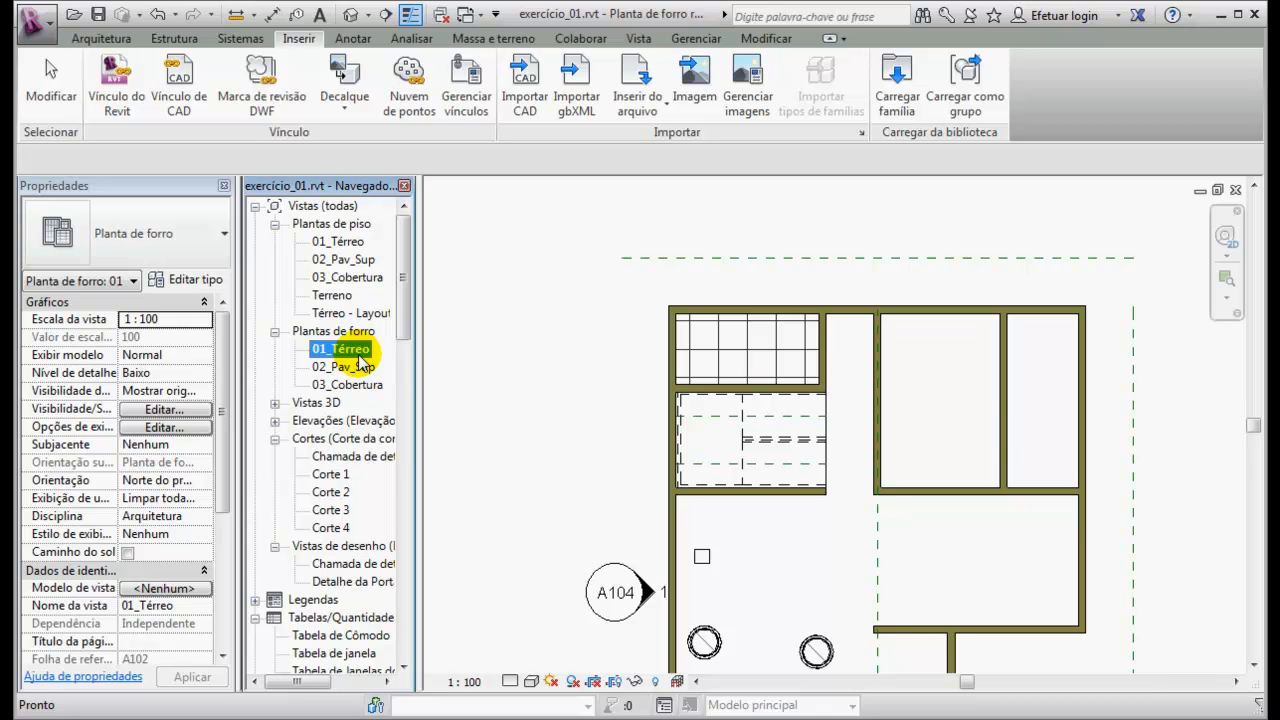
pyautogui.click(900, 390)
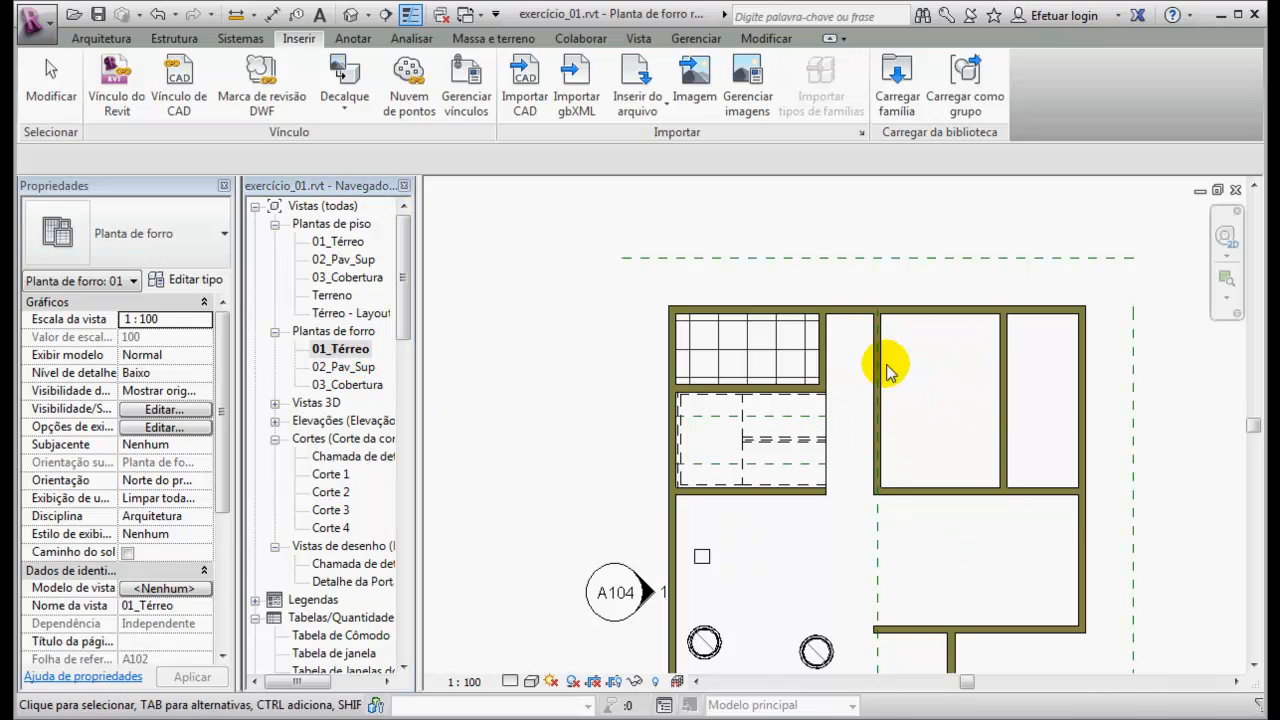
pyautogui.moveTo(848, 434); pyautogui.dragTo(795, 372, button='middle')
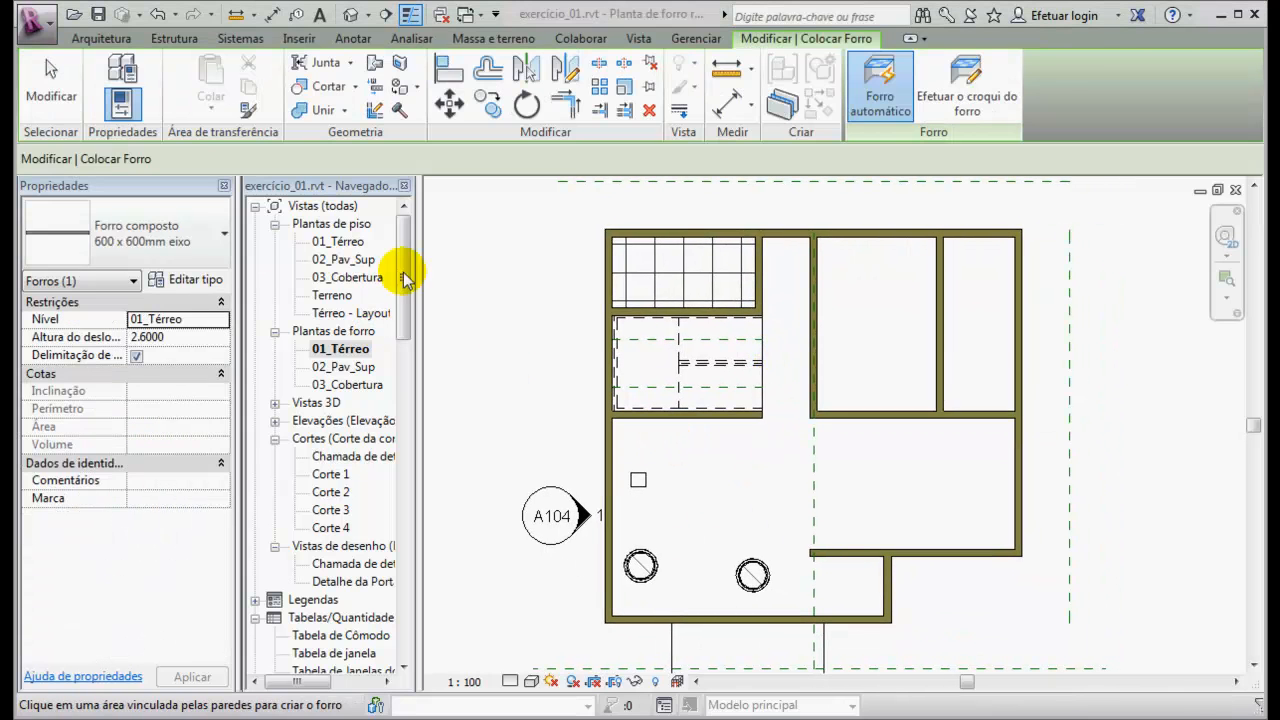
pyautogui.click(54, 104)
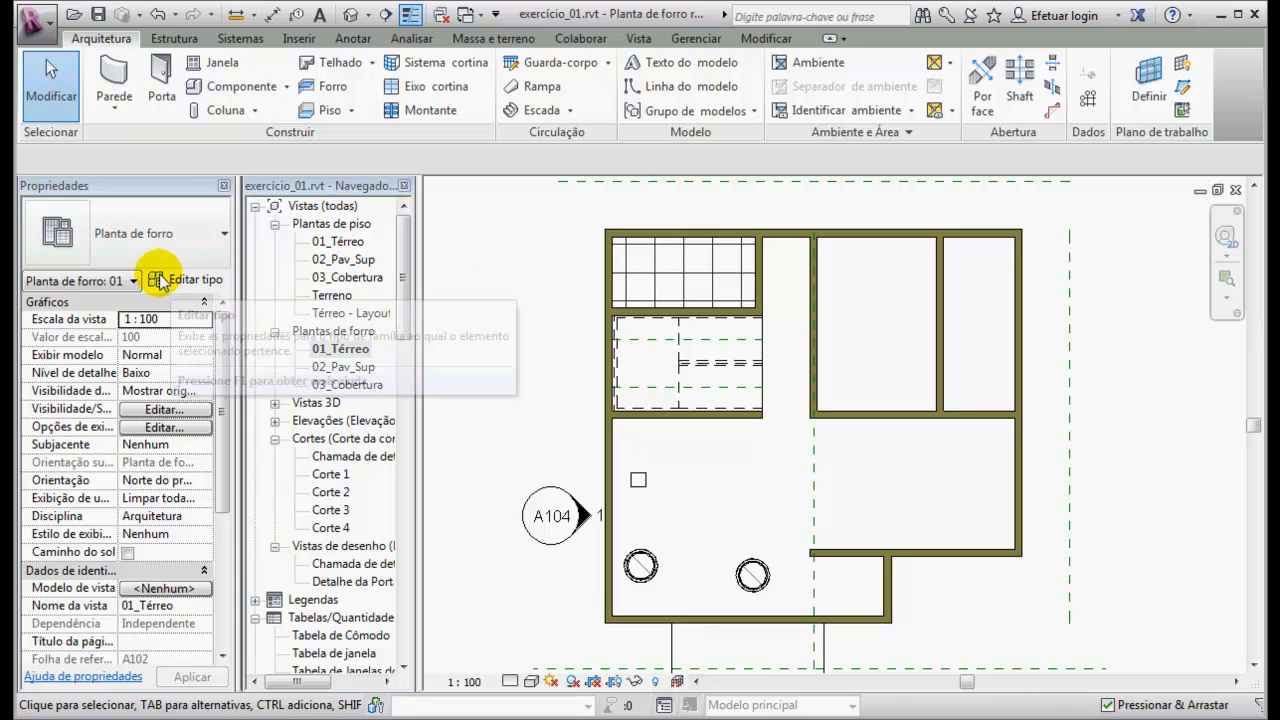
# - Open the type properties of the Forro composto 600 x 600mm eixo ceiling and review all its parameters
pyautogui.click(326, 87)
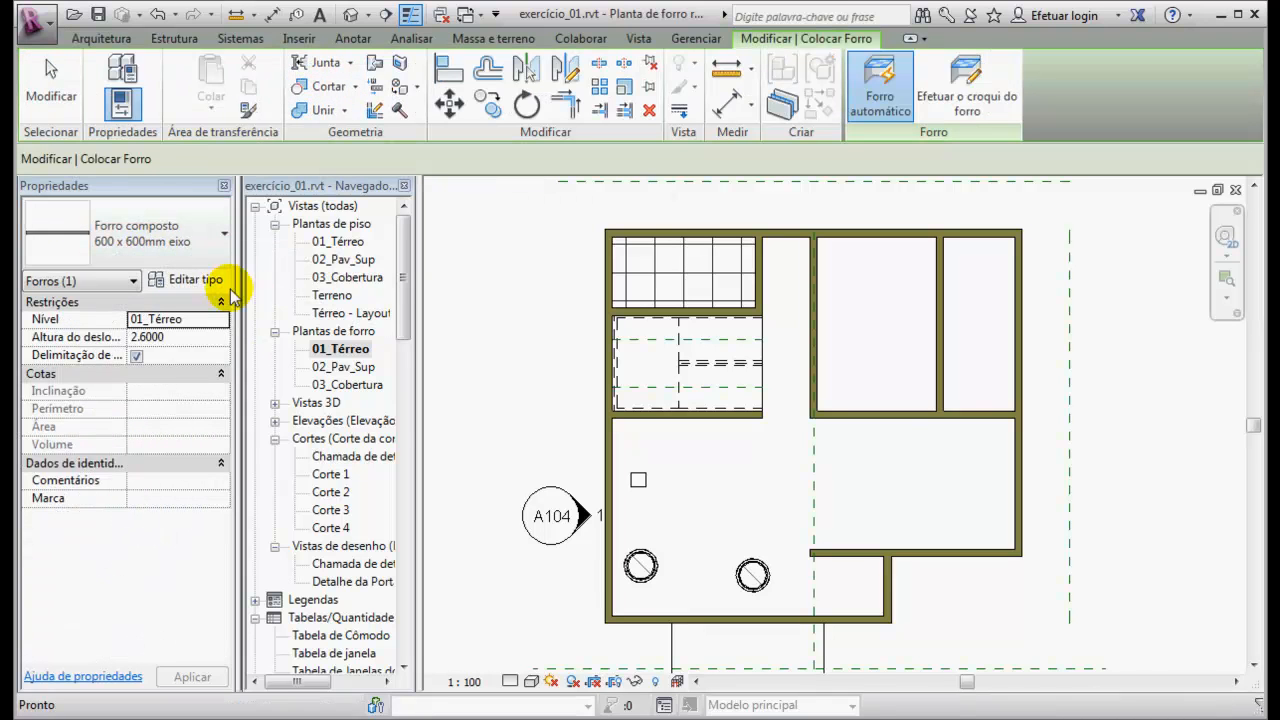
pyautogui.click(190, 283)
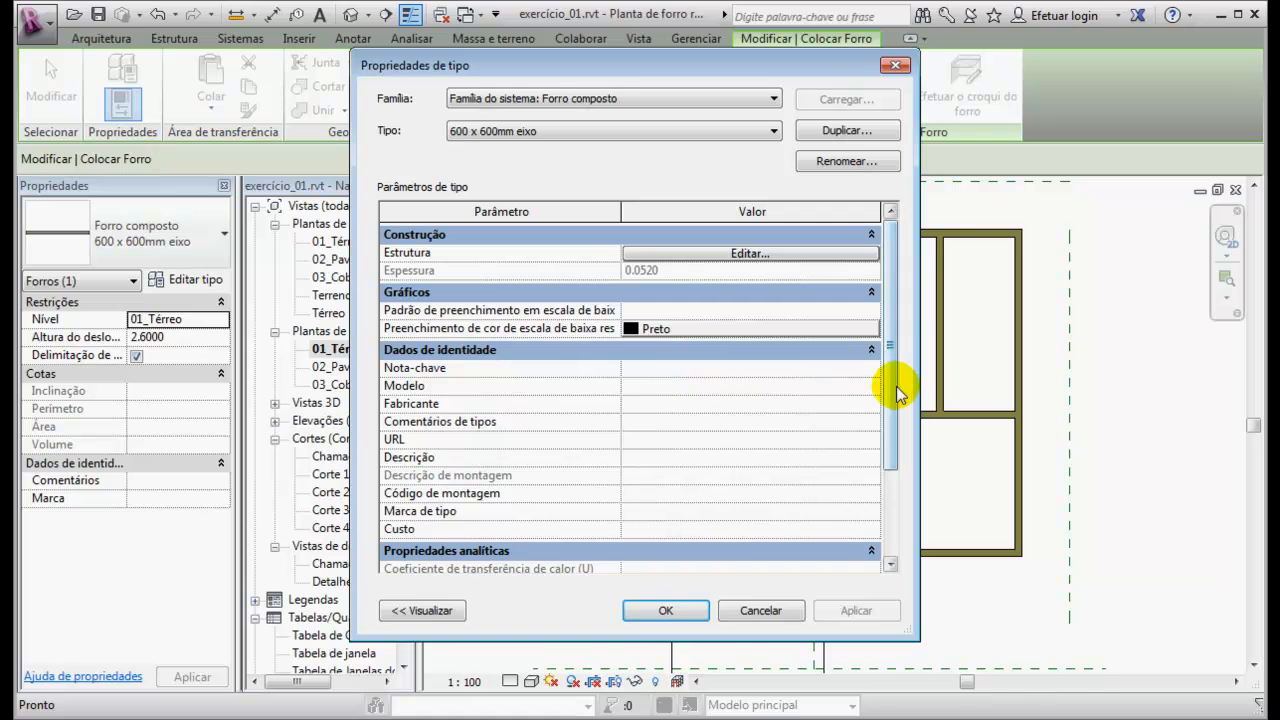
pyautogui.scroll(-2, 891, 395)
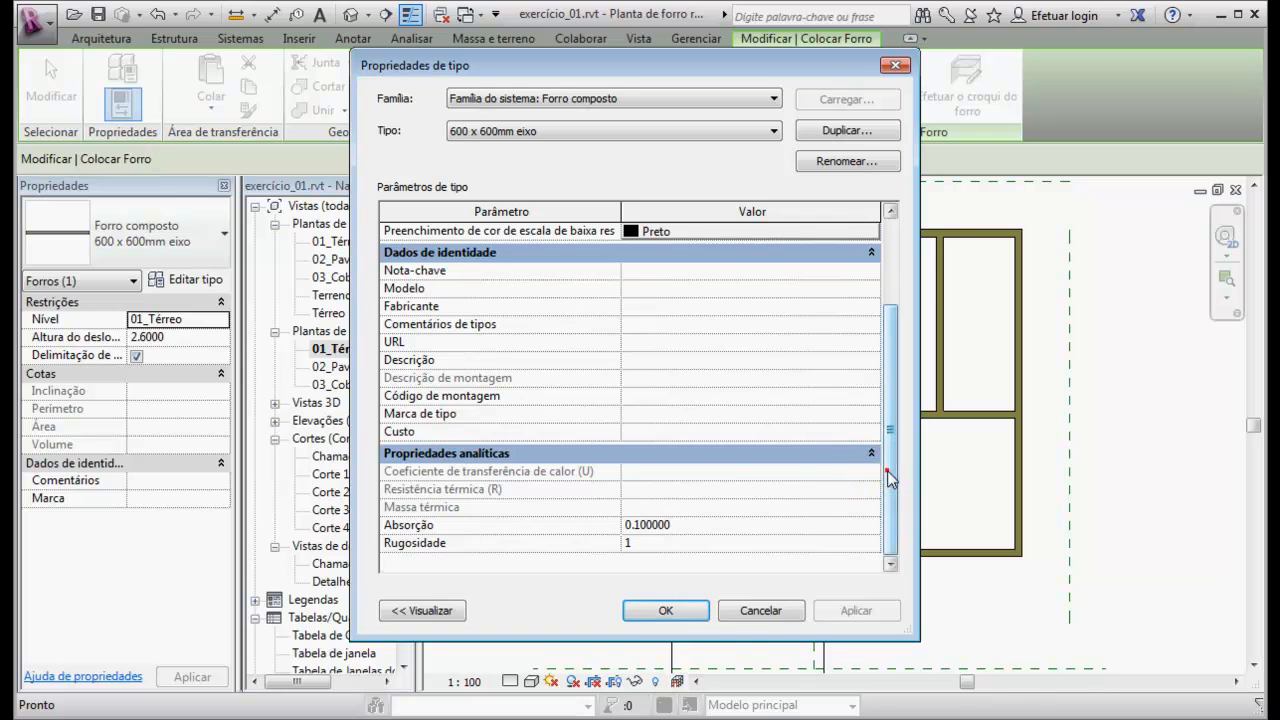
pyautogui.moveTo(888, 468); pyautogui.dragTo(889, 372)
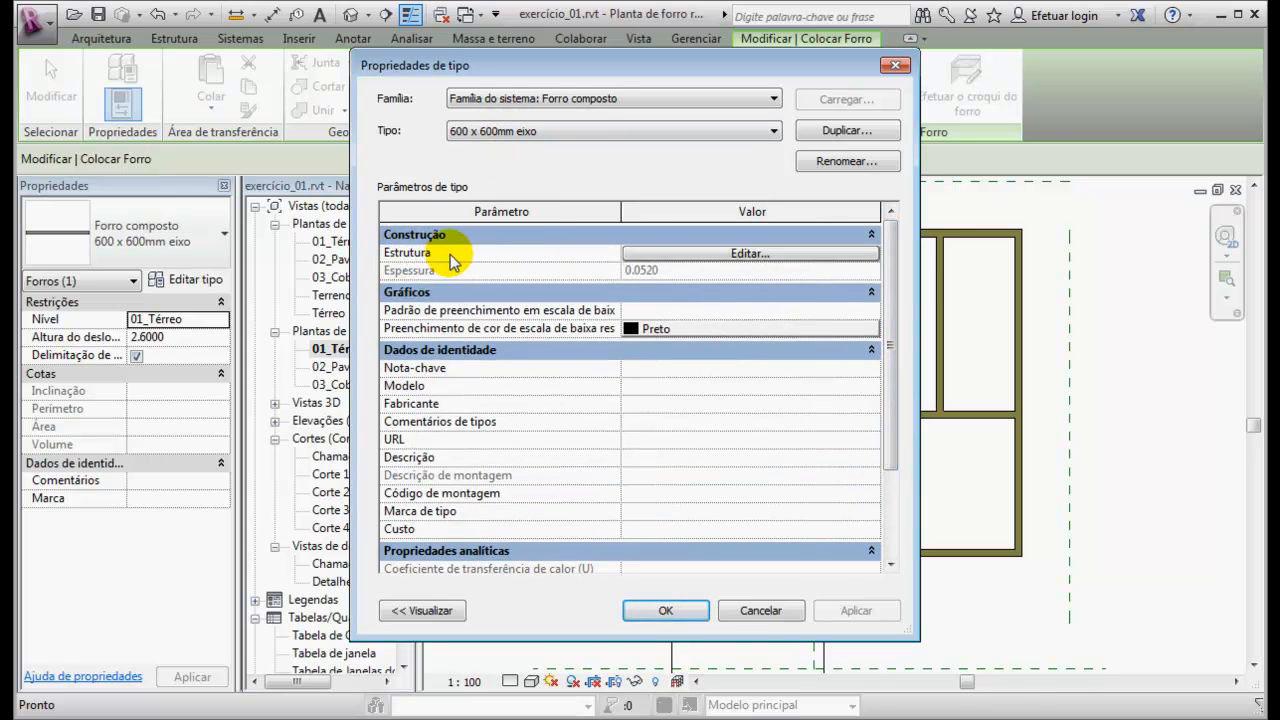
# - Examine the layers, materials and thicknesses in the ceiling type's structure assembly
pyautogui.click(727, 254)
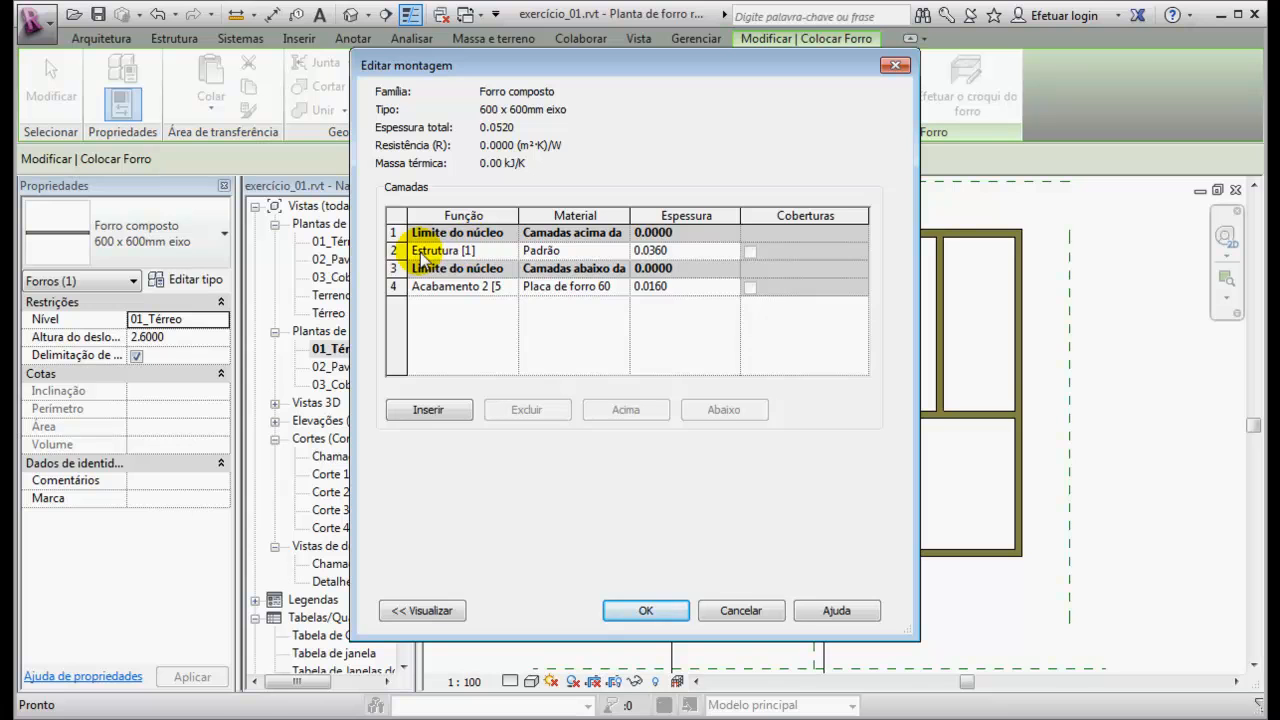
pyautogui.click(591, 252)
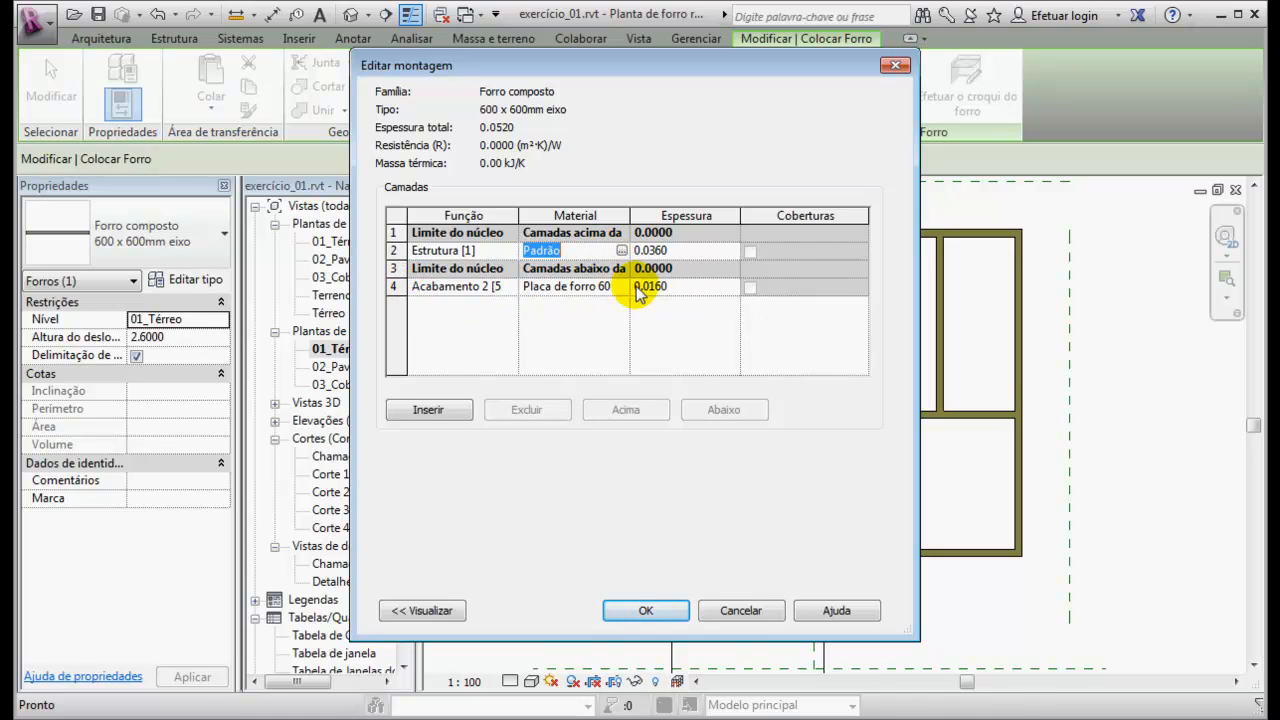
pyautogui.click(572, 288)
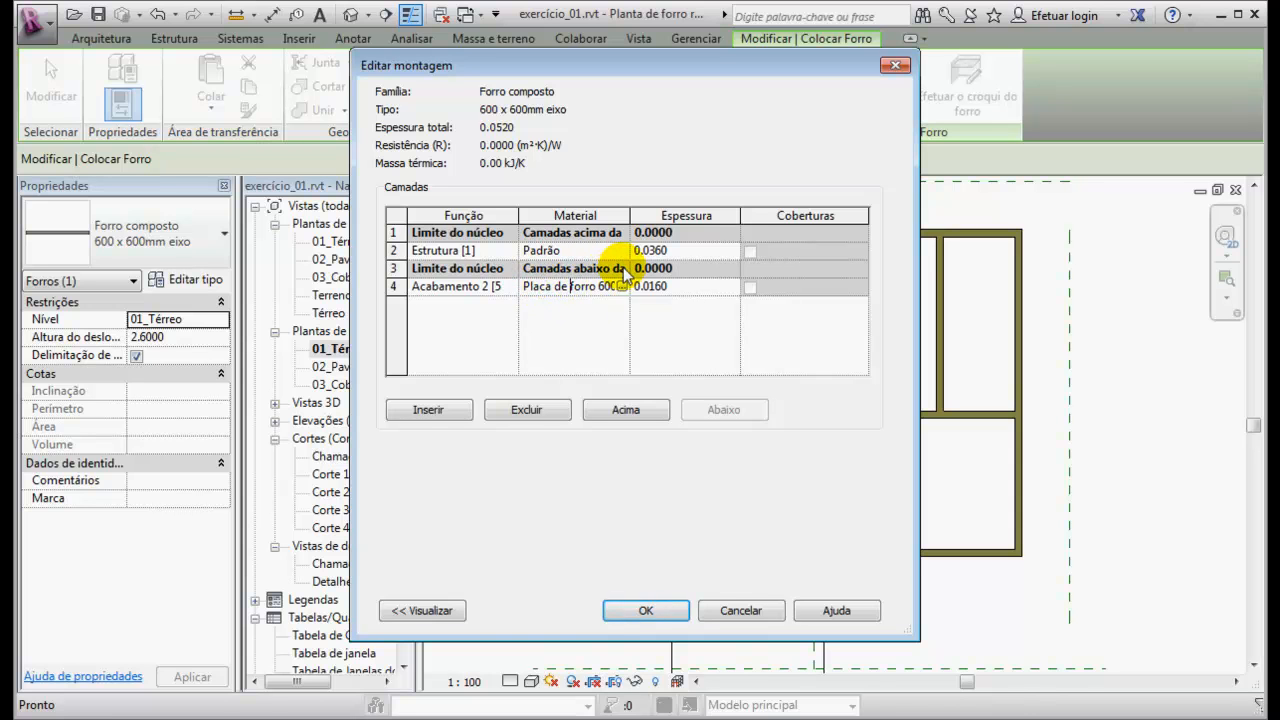
pyautogui.moveTo(629, 214); pyautogui.dragTo(770, 232)
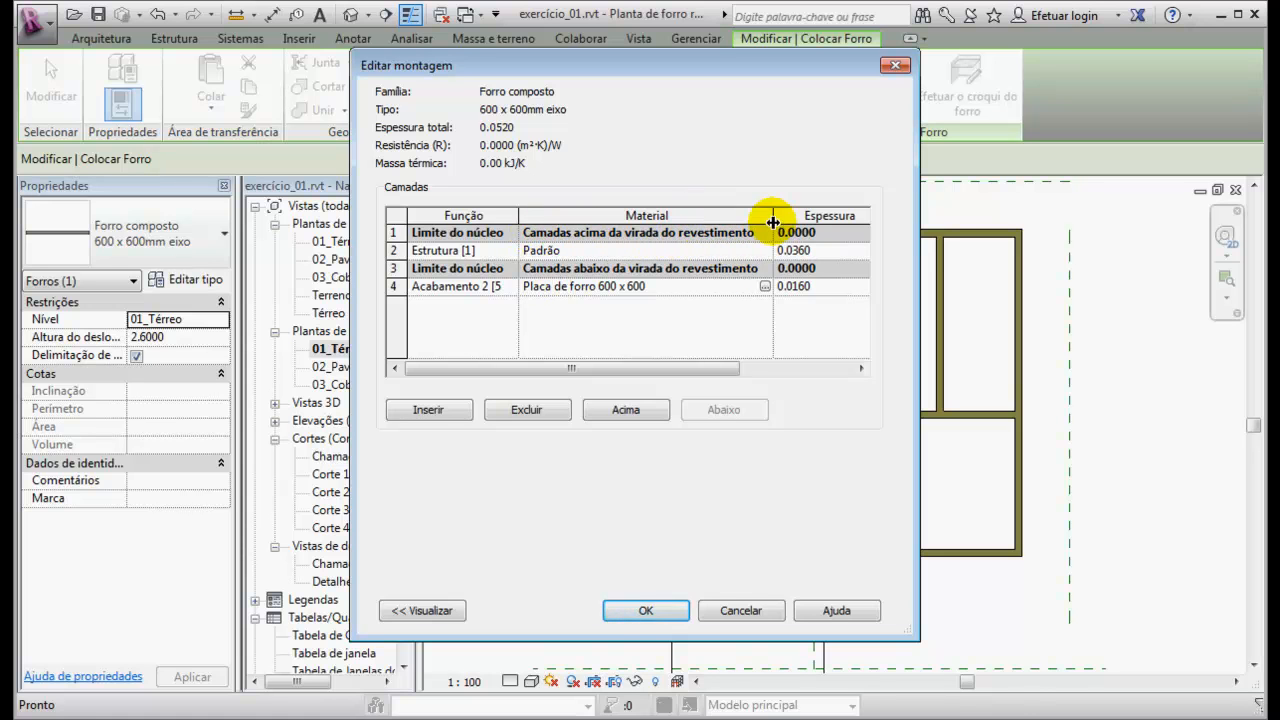
pyautogui.moveTo(773, 214); pyautogui.dragTo(651, 214)
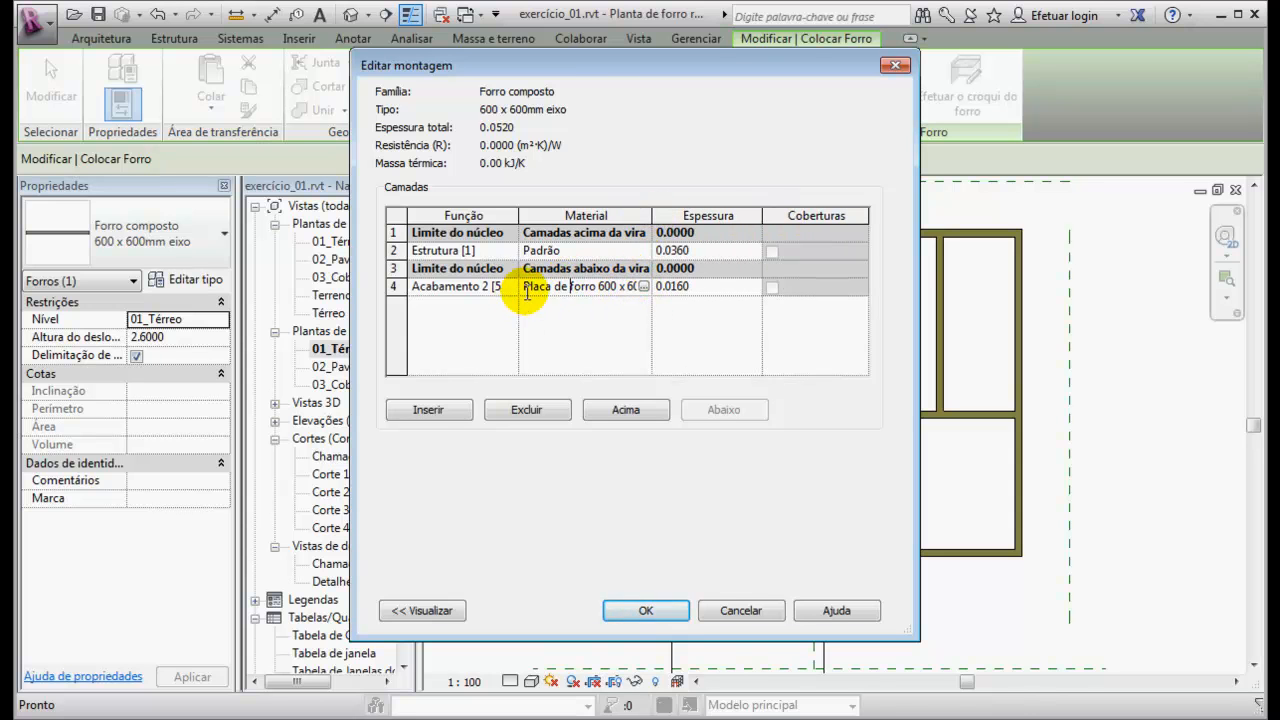
# - Open the finish layer's Placa de forro 600 x 600 material and review its shading and surface pattern settings
pyautogui.click(640, 287)
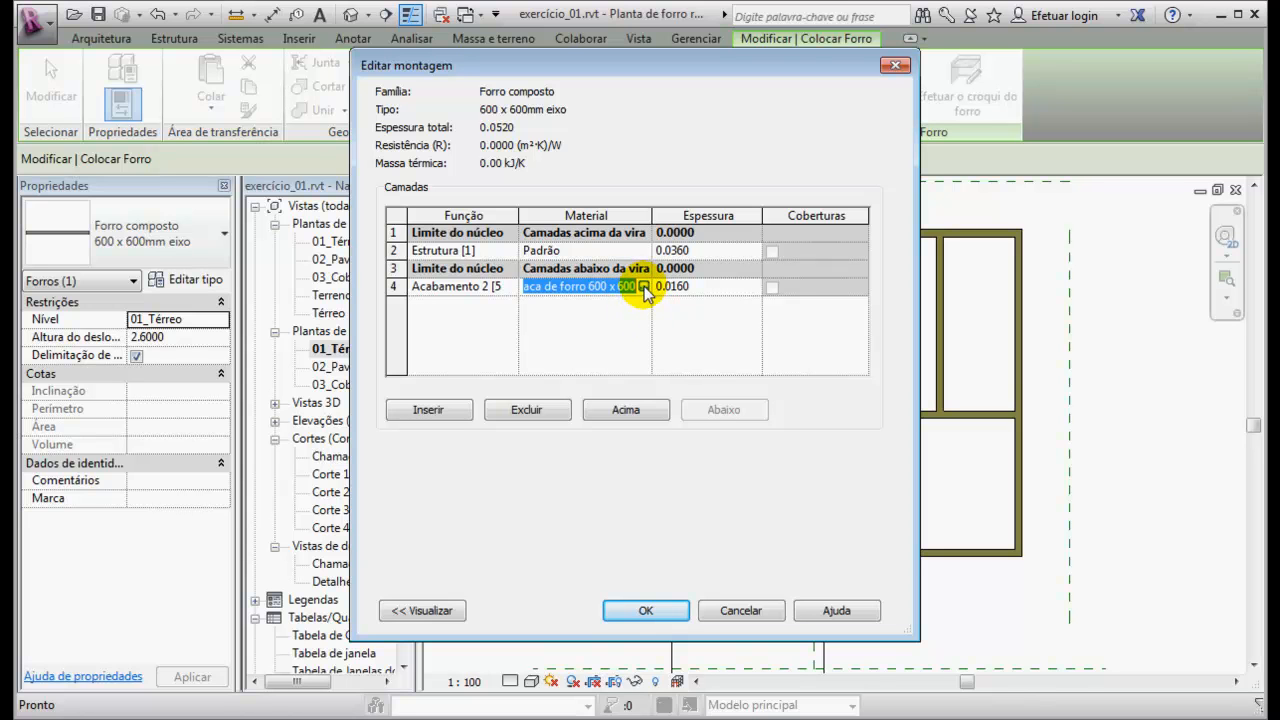
pyautogui.click(643, 287)
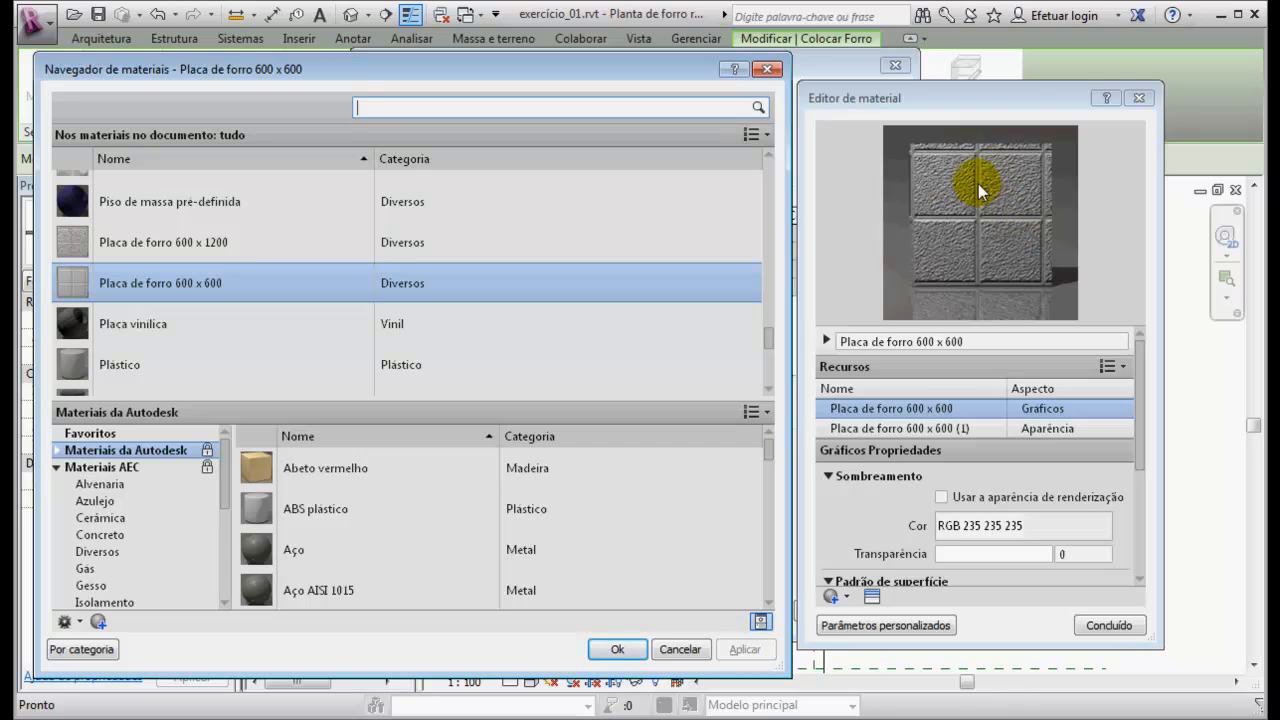
pyautogui.click(1096, 408)
pyautogui.click(885, 408)
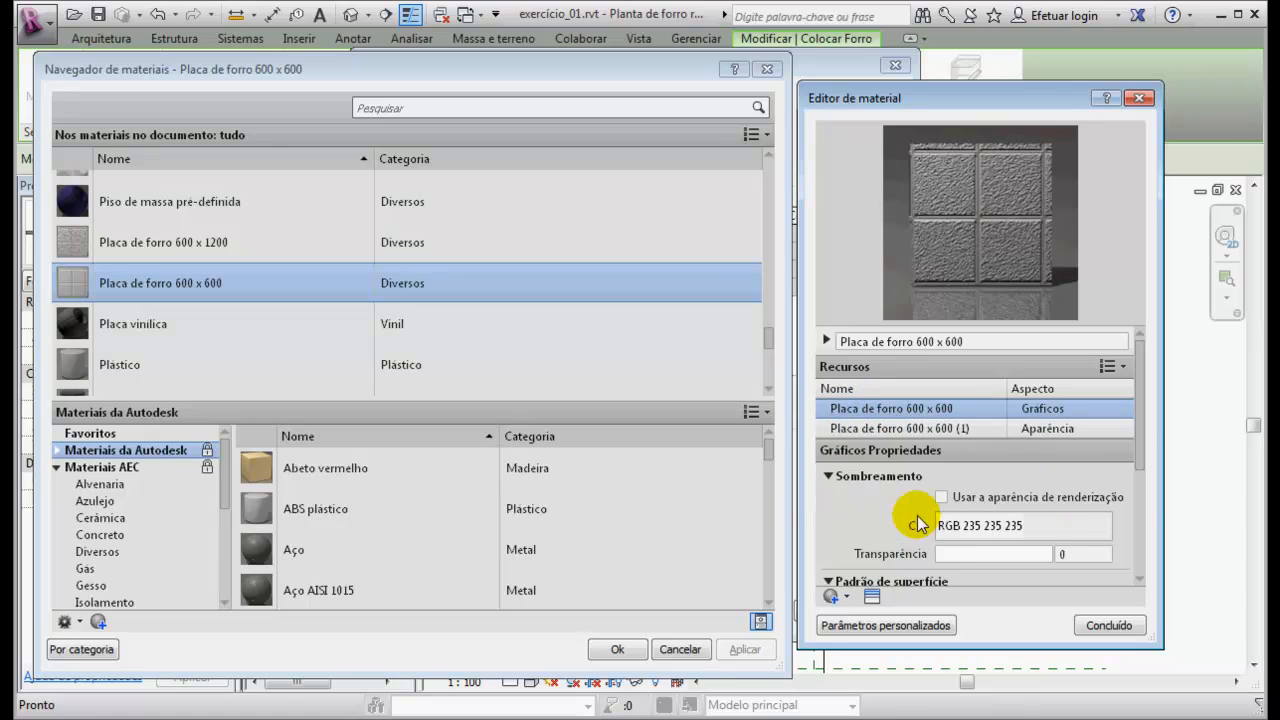
pyautogui.moveTo(1137, 452); pyautogui.dragTo(1141, 537)
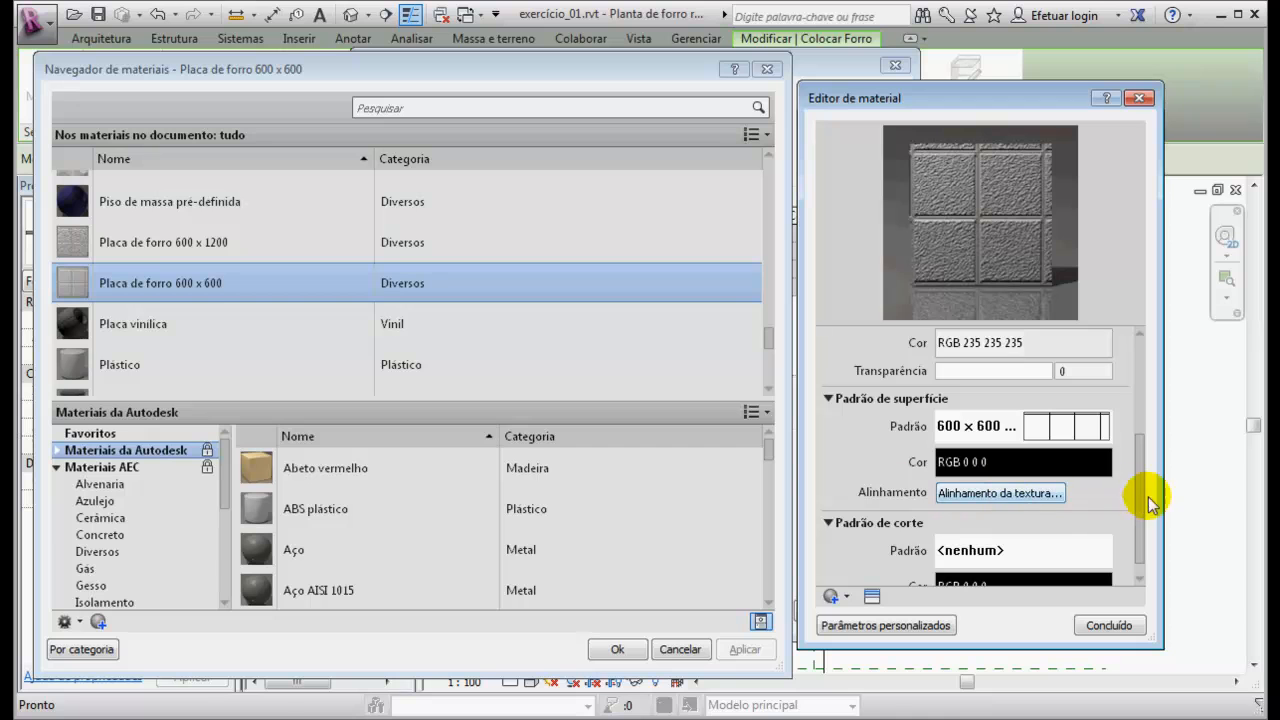
# - Inspect the material's texture alignment with the surface pattern and close the material and type settings without applying changes
pyautogui.click(1002, 494)
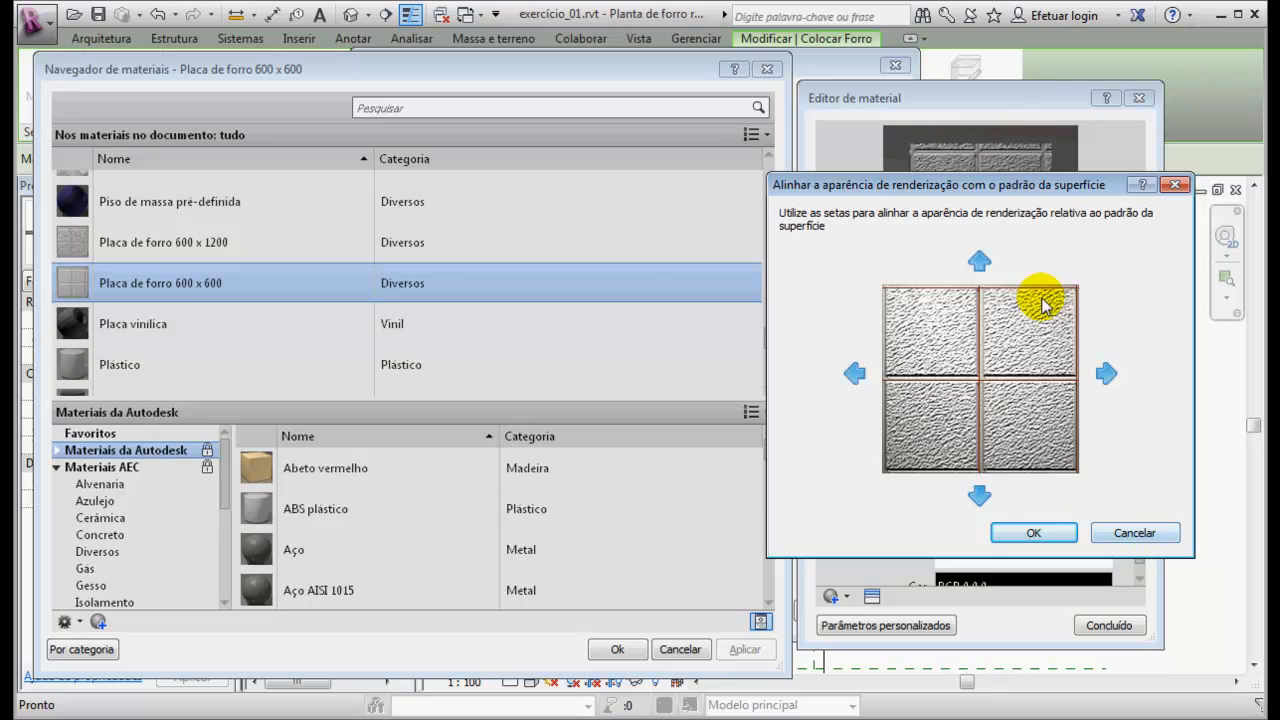
pyautogui.click(1134, 533)
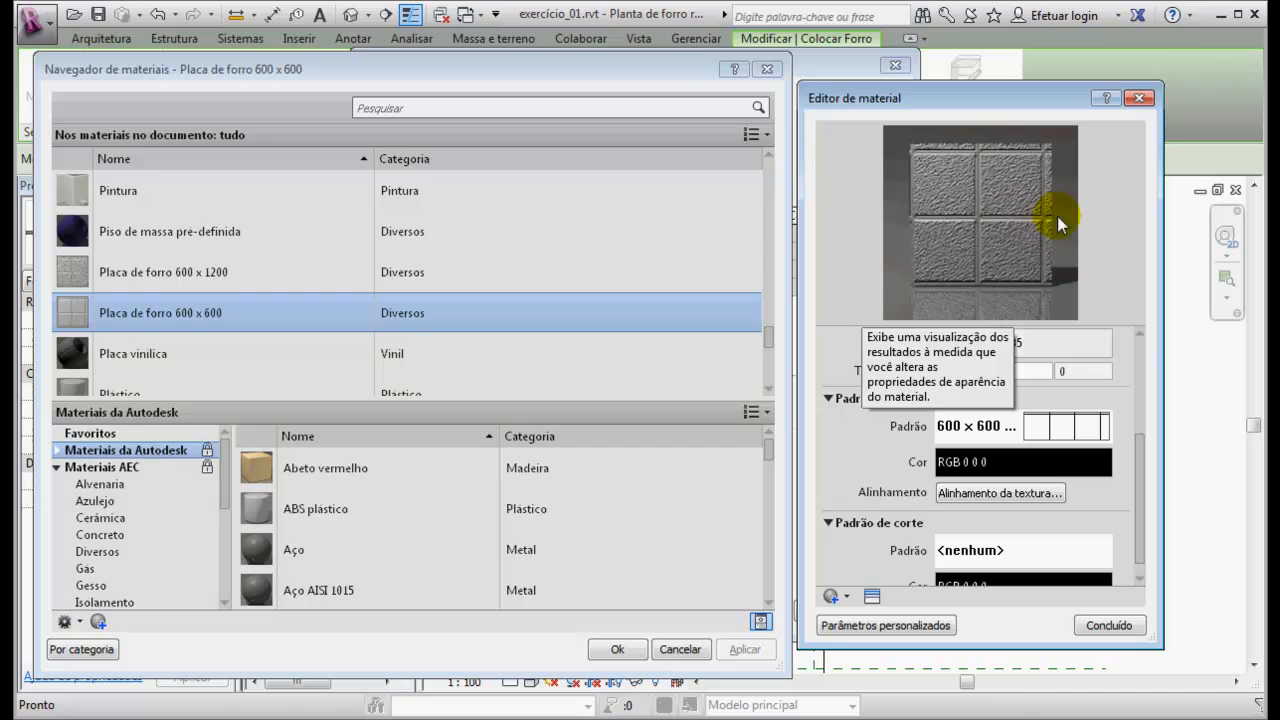
pyautogui.click(1140, 98)
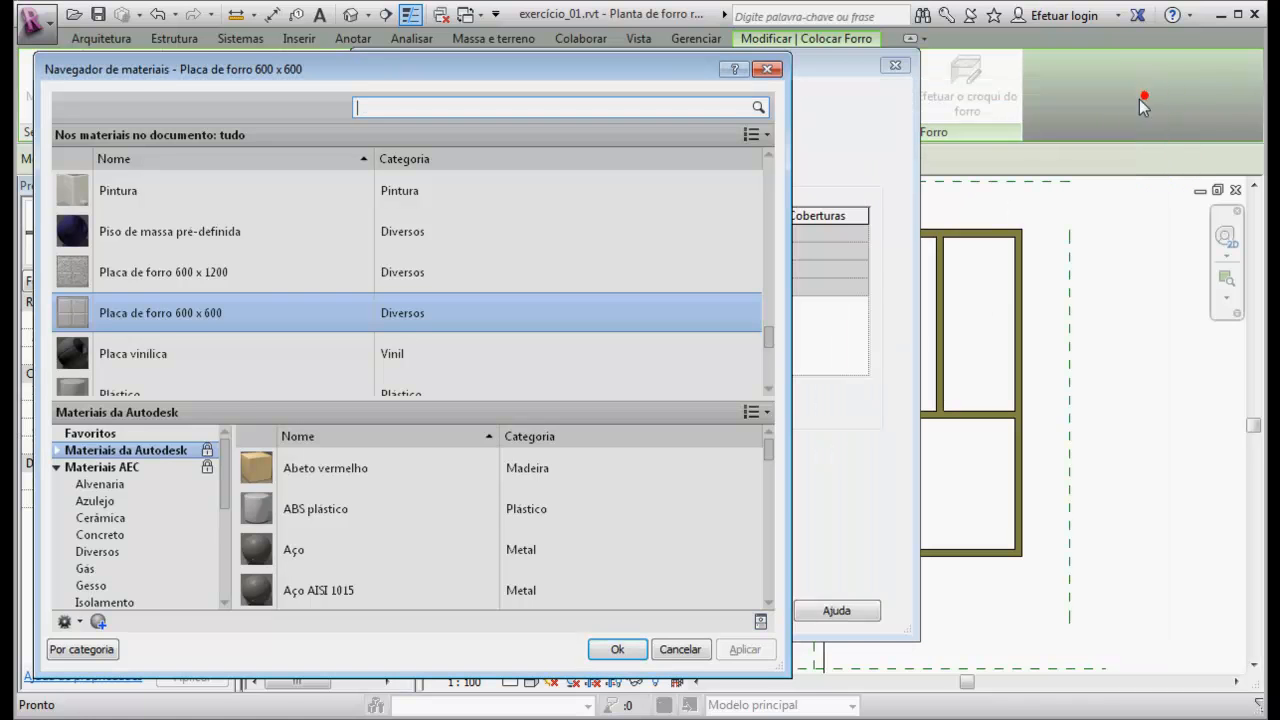
pyautogui.click(766, 68)
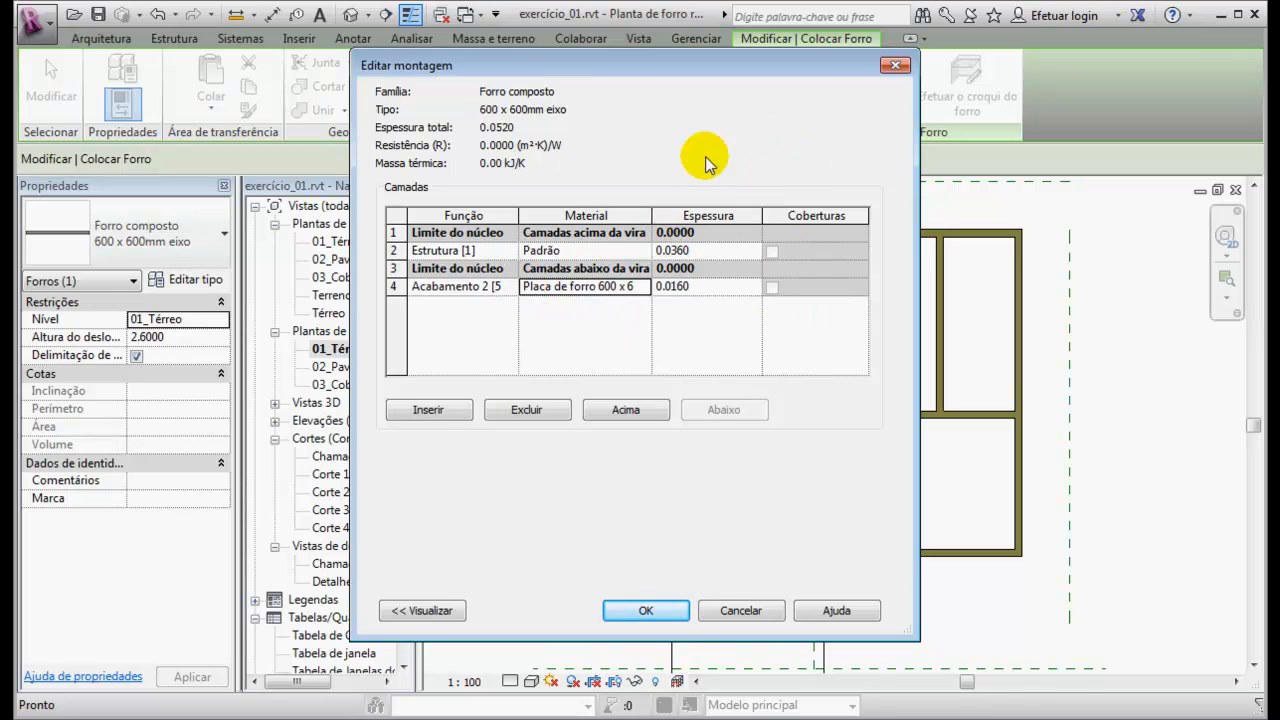
pyautogui.click(741, 610)
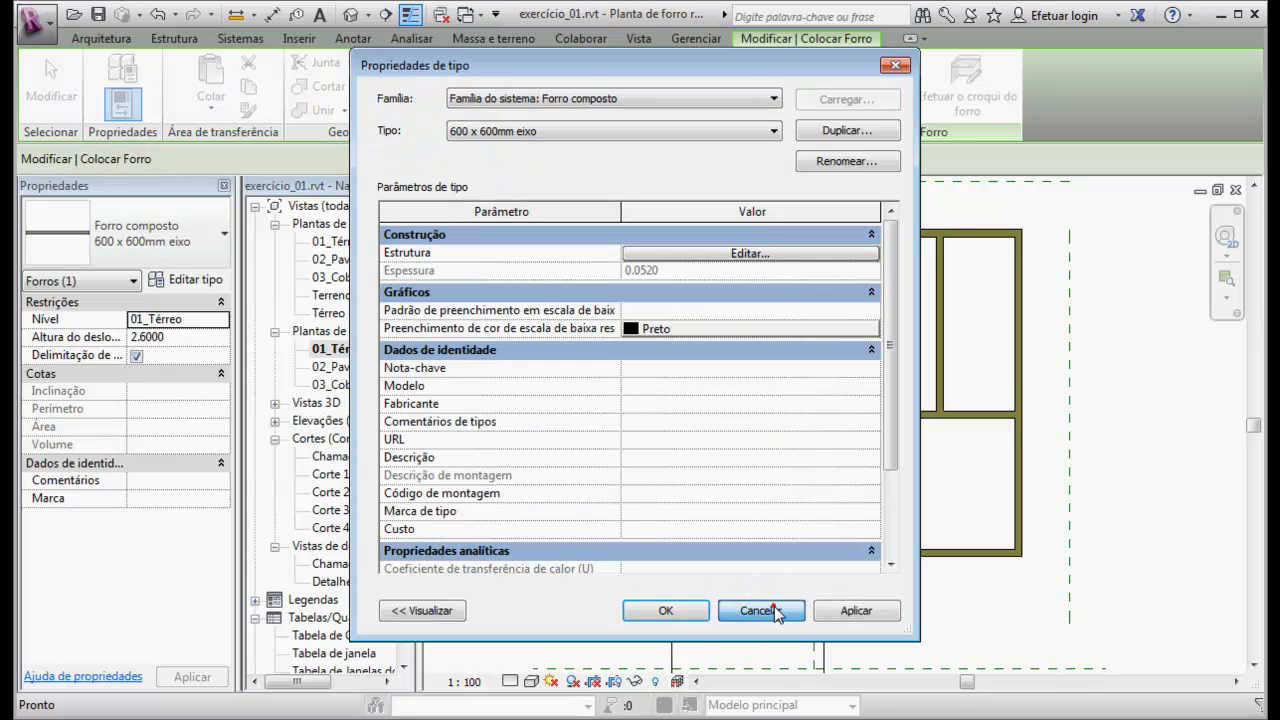
pyautogui.click(760, 610)
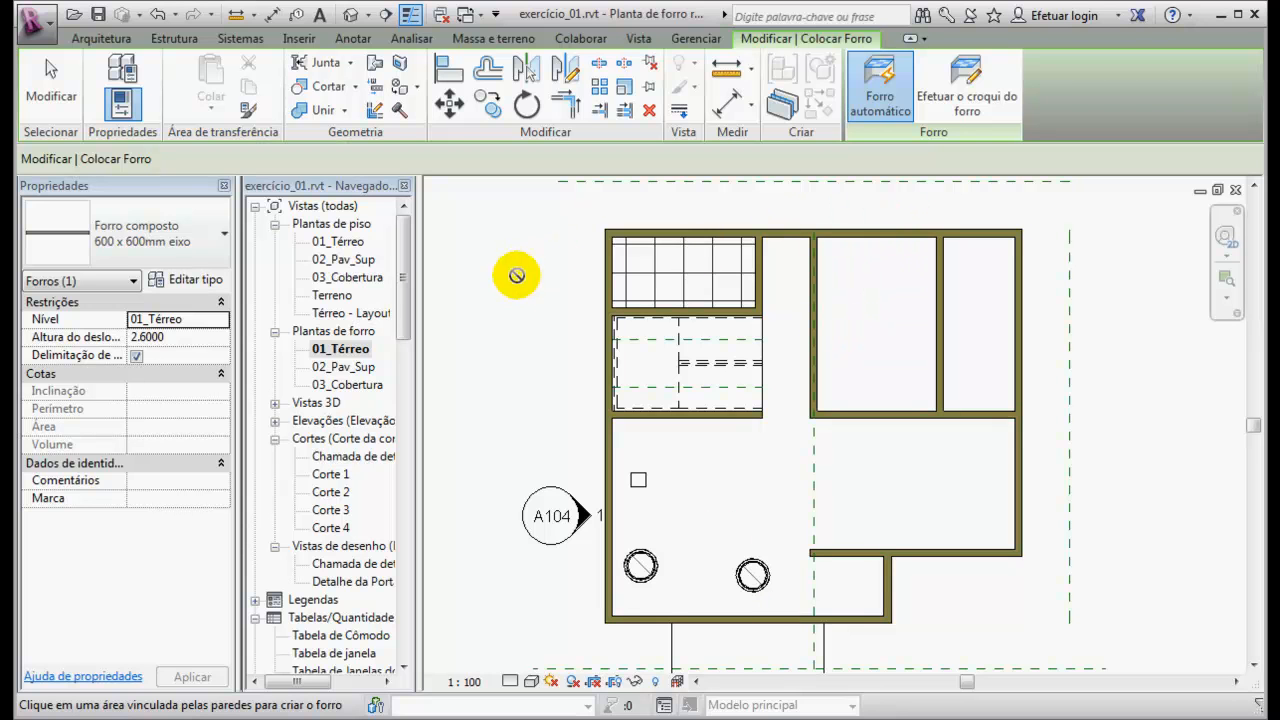
# - Sketch a rectangular ceiling boundary along the Cozinha's inner wall faces, with a smaller rectangle inside it for an opening
pyautogui.click(963, 100)
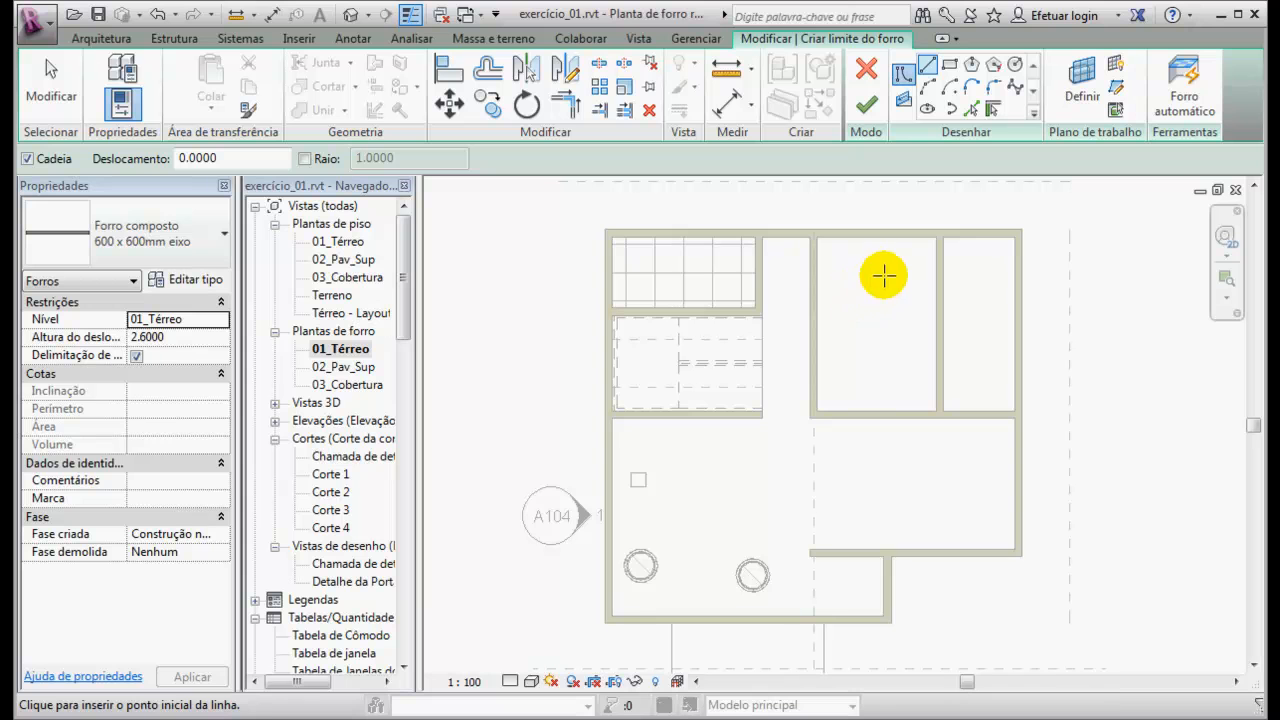
pyautogui.click(949, 65)
pyautogui.click(818, 238)
pyautogui.click(818, 237)
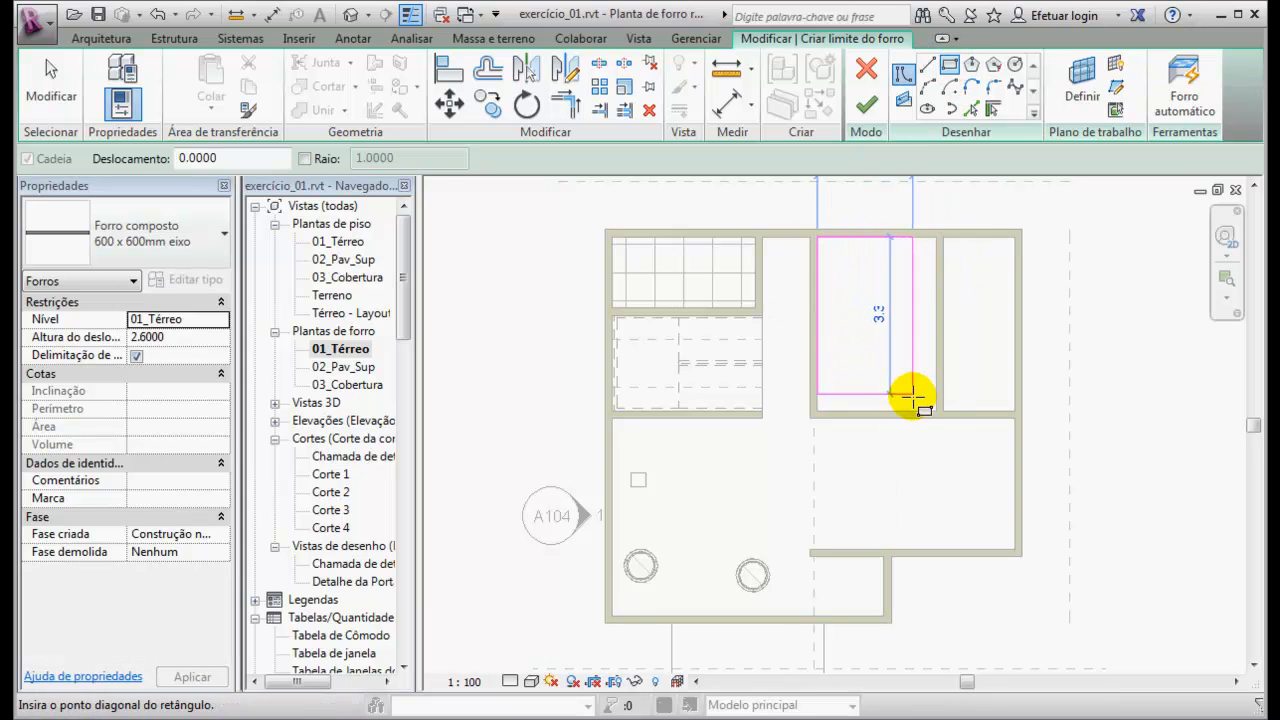
pyautogui.click(932, 410)
pyautogui.click(932, 410)
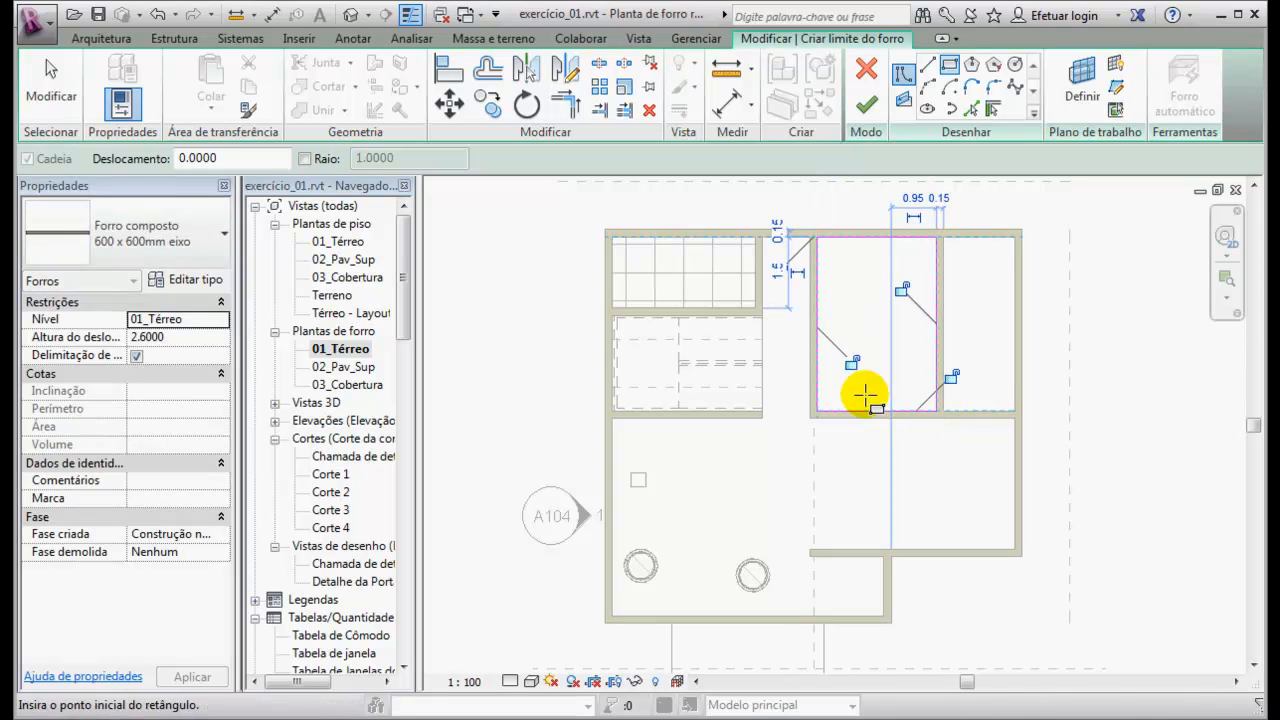
pyautogui.click(835, 259)
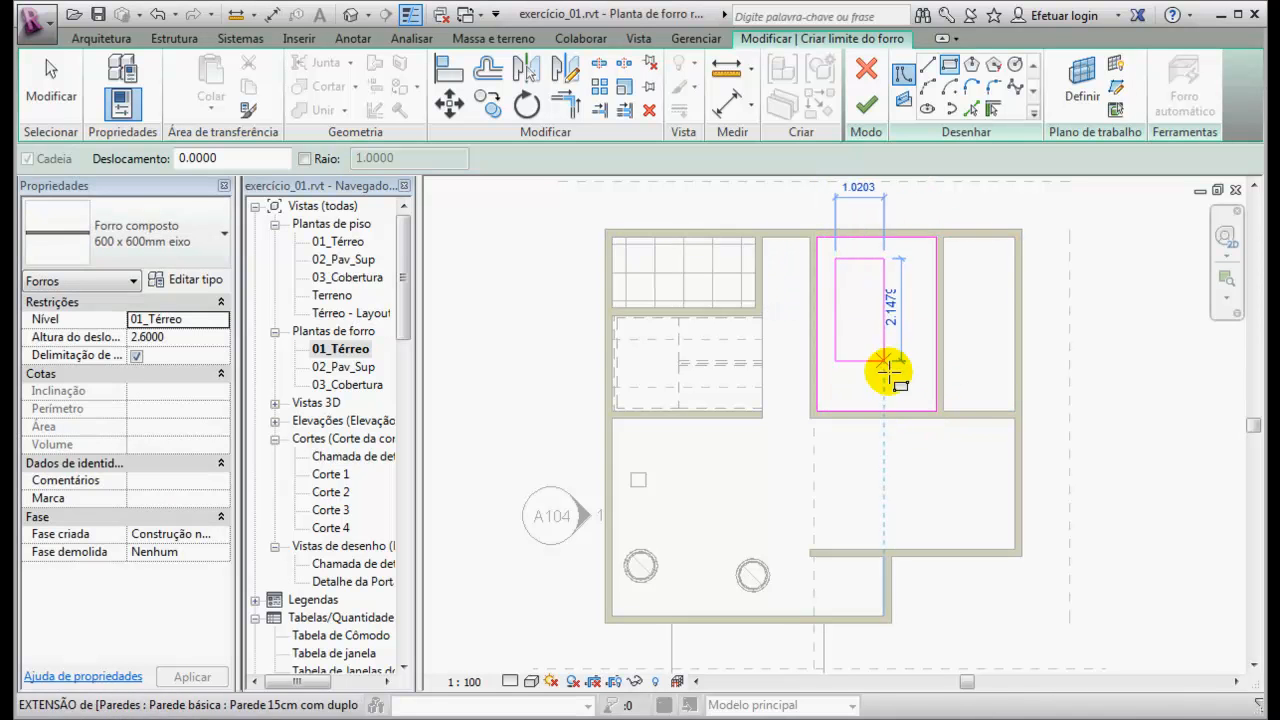
pyautogui.click(919, 386)
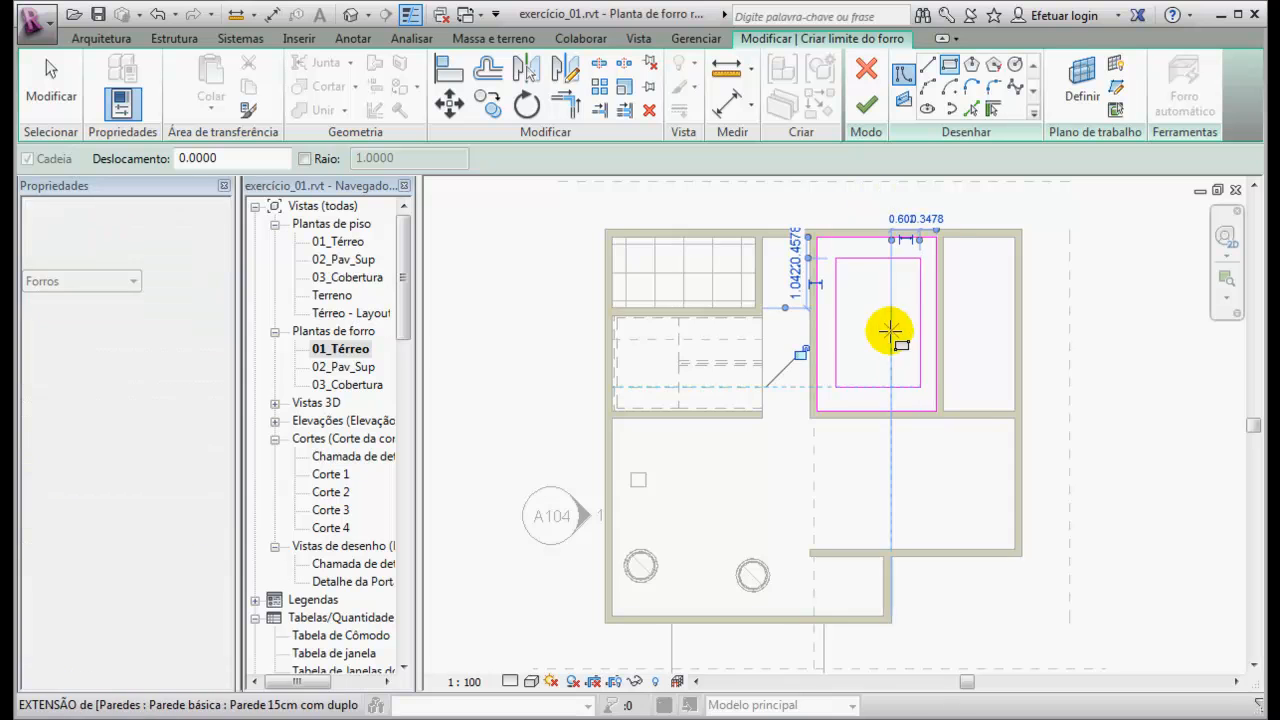
# - Set the inner rectangle's offsets from the boundary's upper and right edges to 0.5 and finish the ceiling sketch
pyautogui.scroll(5, 890, 345)
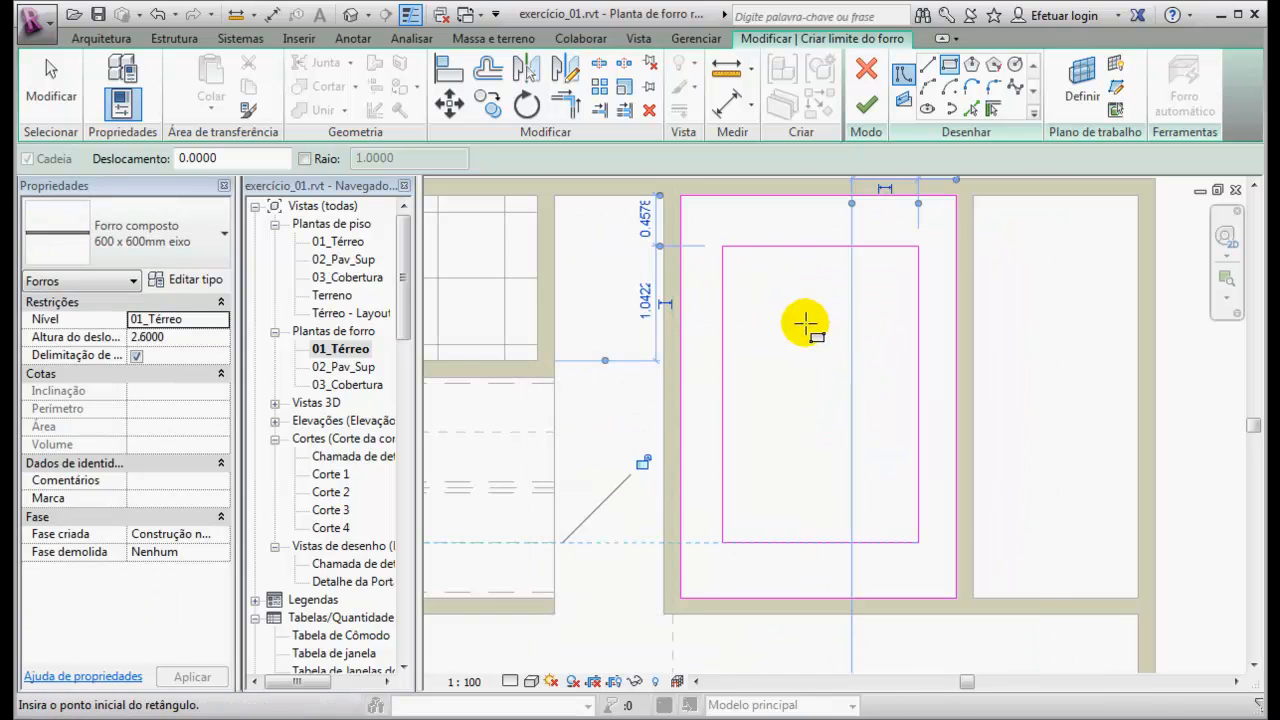
pyautogui.scroll(-1, 810, 320)
pyautogui.moveTo(775, 330); pyautogui.dragTo(766, 354, button='middle')
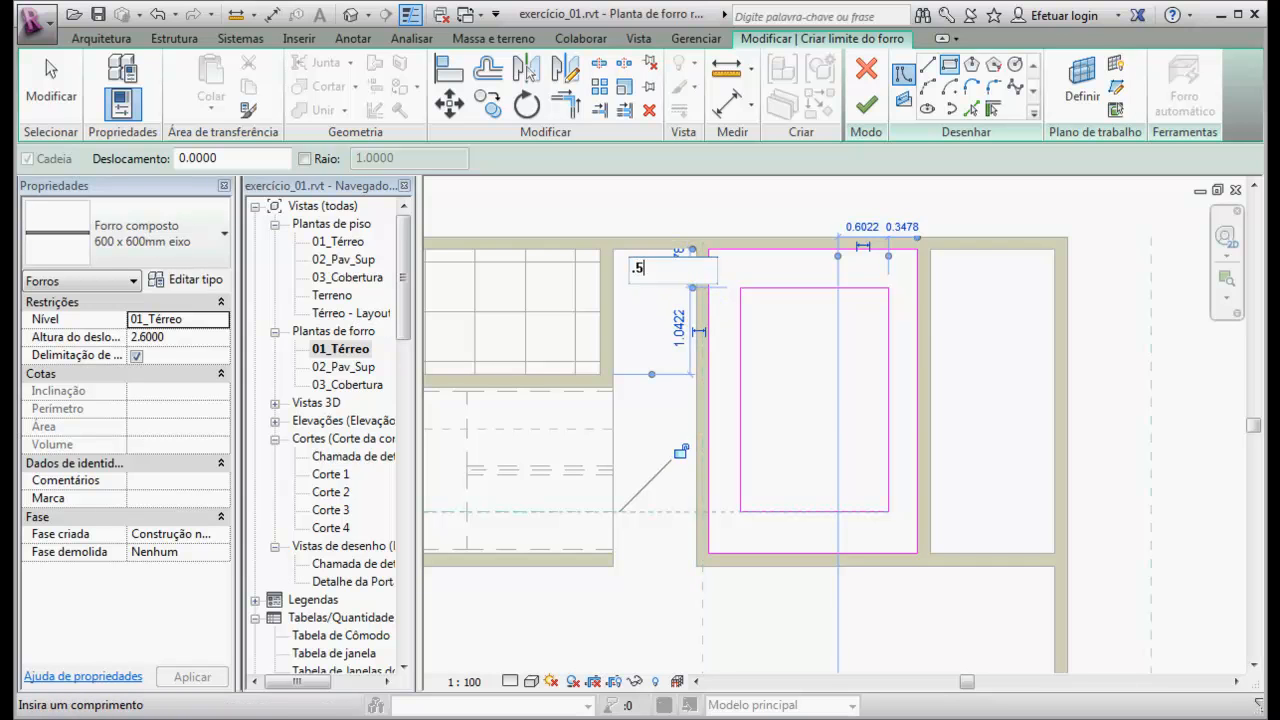
pyautogui.press('Return')
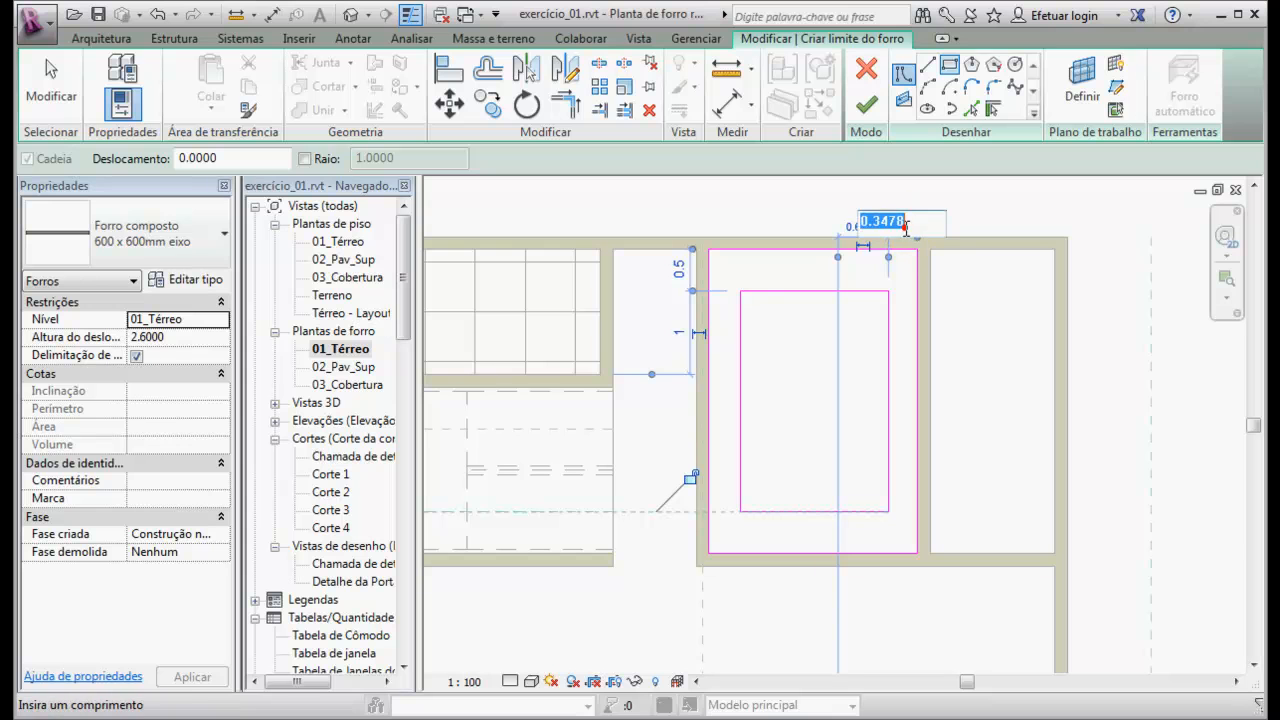
pyautogui.write('.45')
pyautogui.click(900, 227)
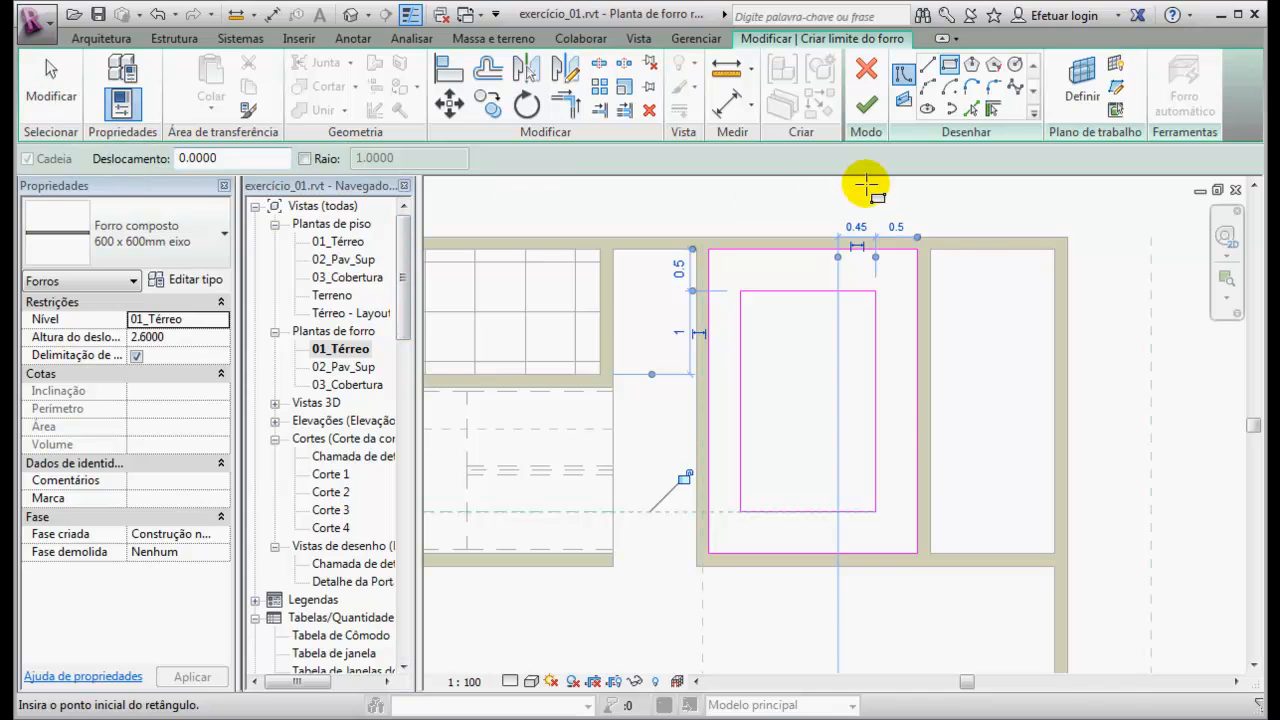
pyautogui.click(866, 108)
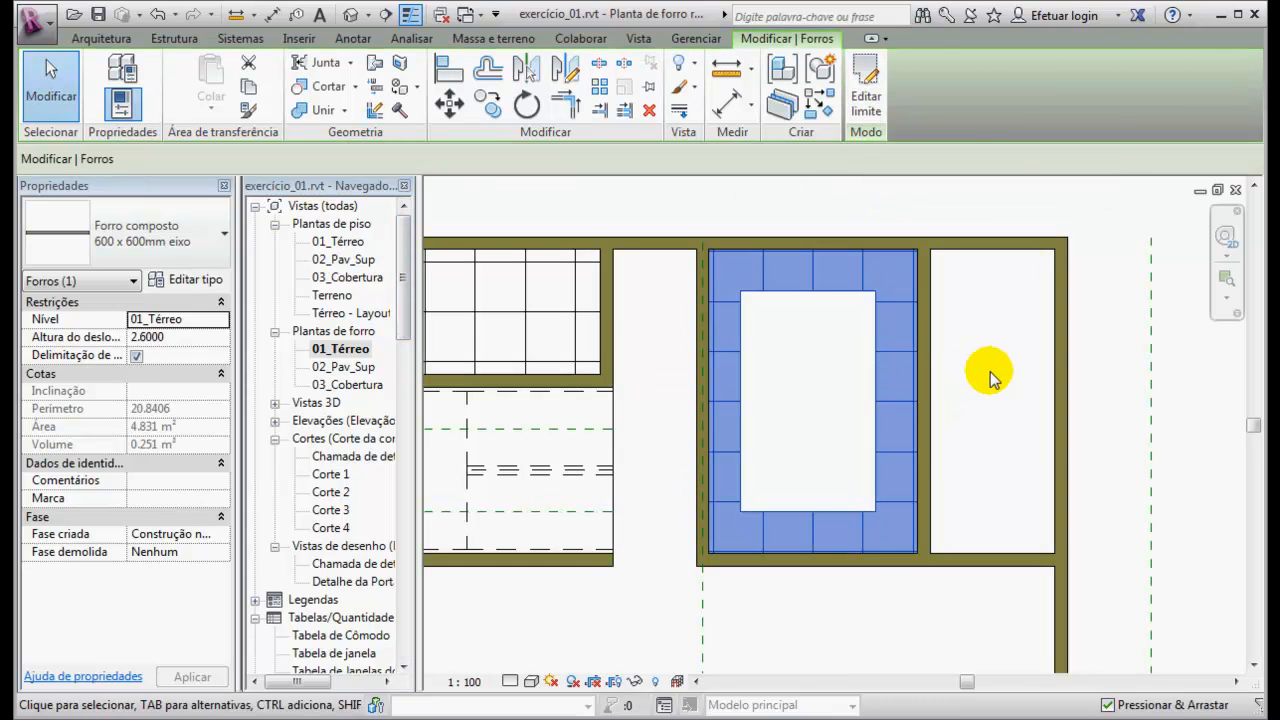
pyautogui.press('Escape')
# - Check the Cozinha ceiling in section Corte 1
pyautogui.click(990, 415)
pyautogui.scroll(-4, 830, 350)
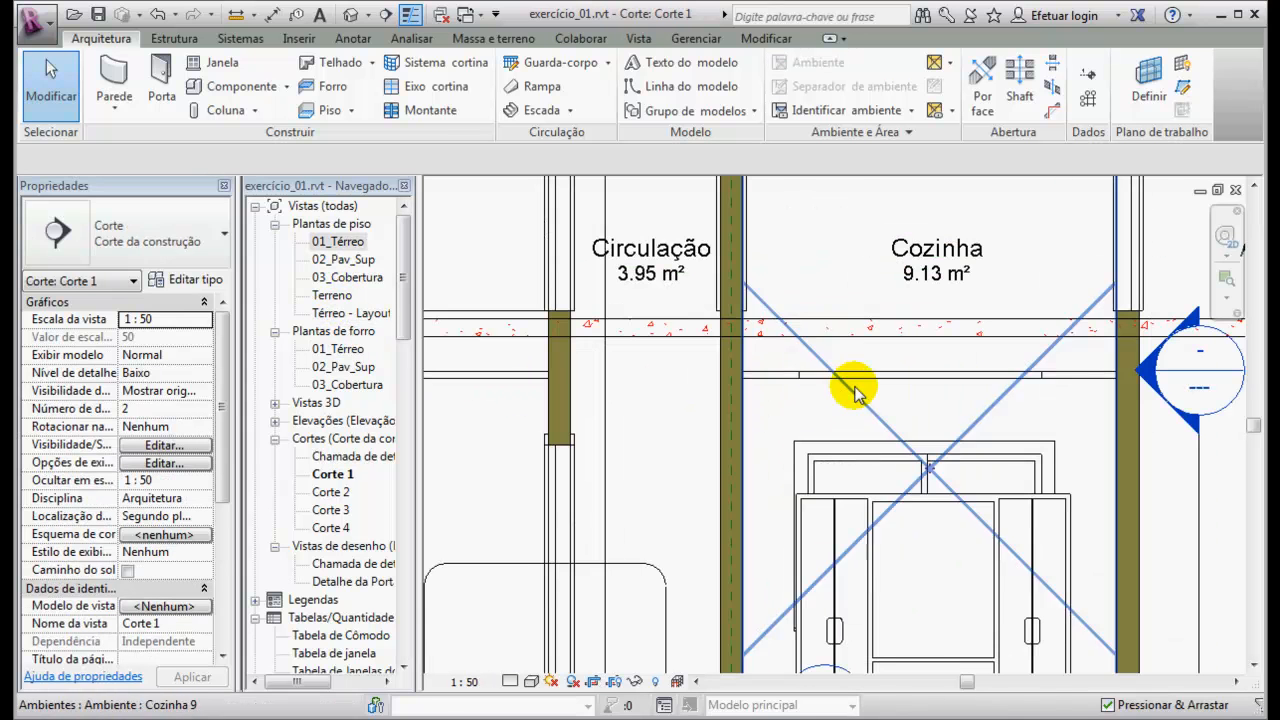
pyautogui.scroll(-3, 870, 368)
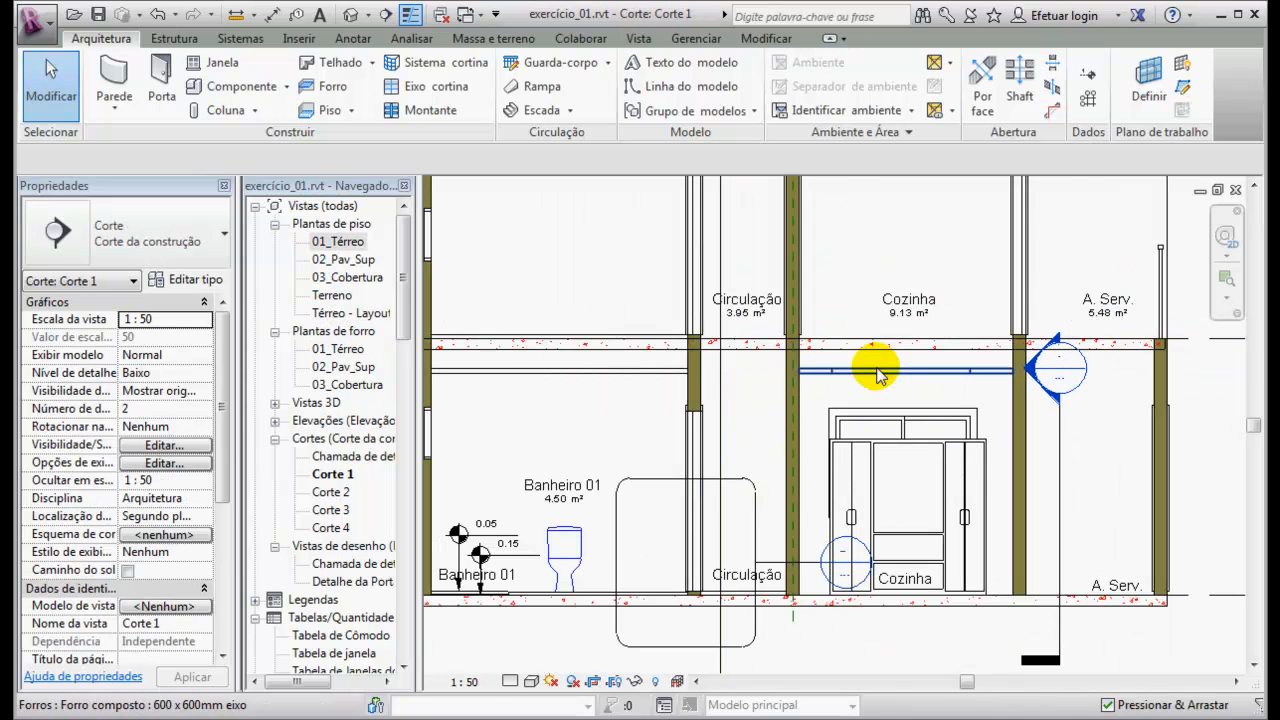
# - Place a perspective camera in the 01_Térreo floor plan from the Cozinha's lower right corner, aimed toward the upper left
pyautogui.doubleClick(338, 241)
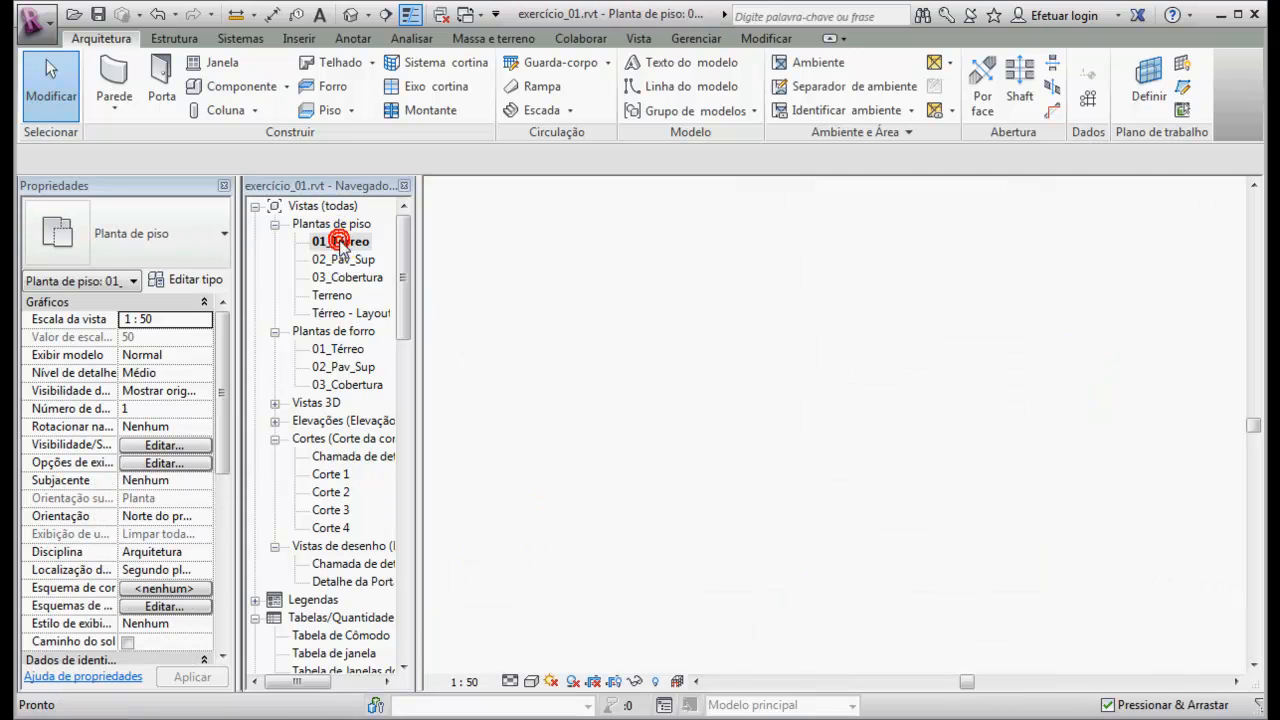
pyautogui.moveTo(956, 425); pyautogui.dragTo(814, 373, button='middle')
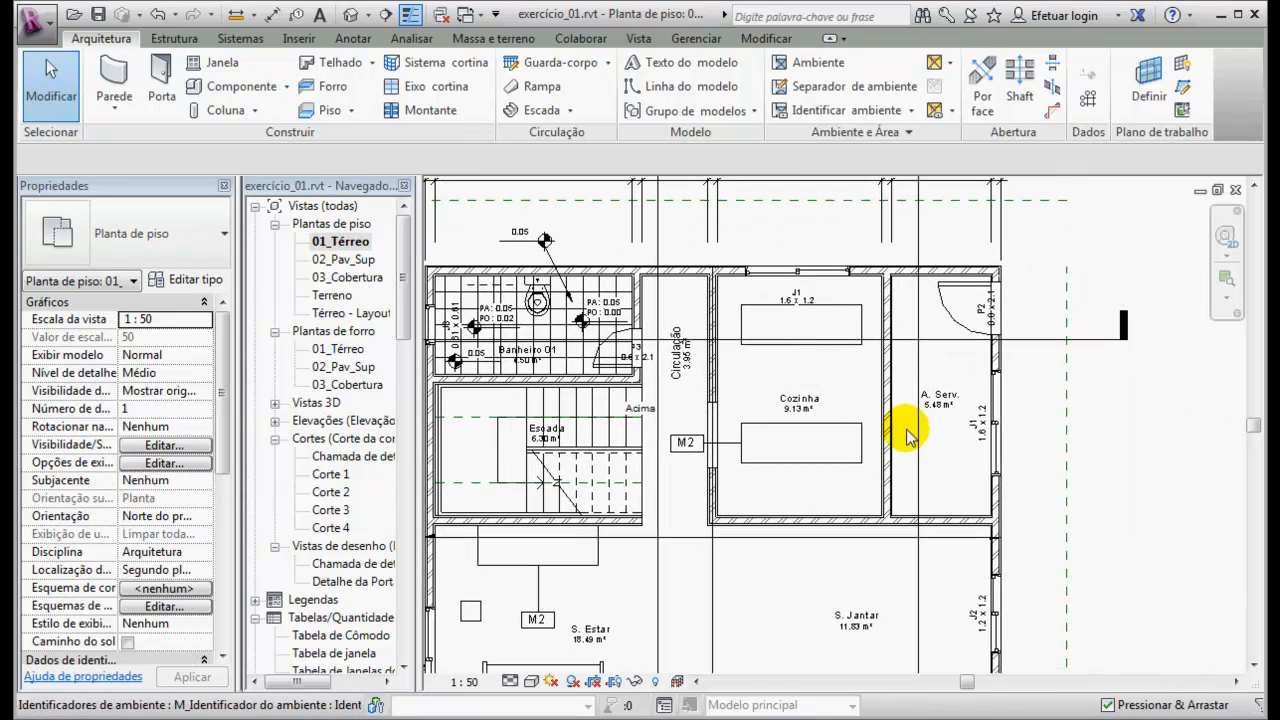
pyautogui.press('Return')
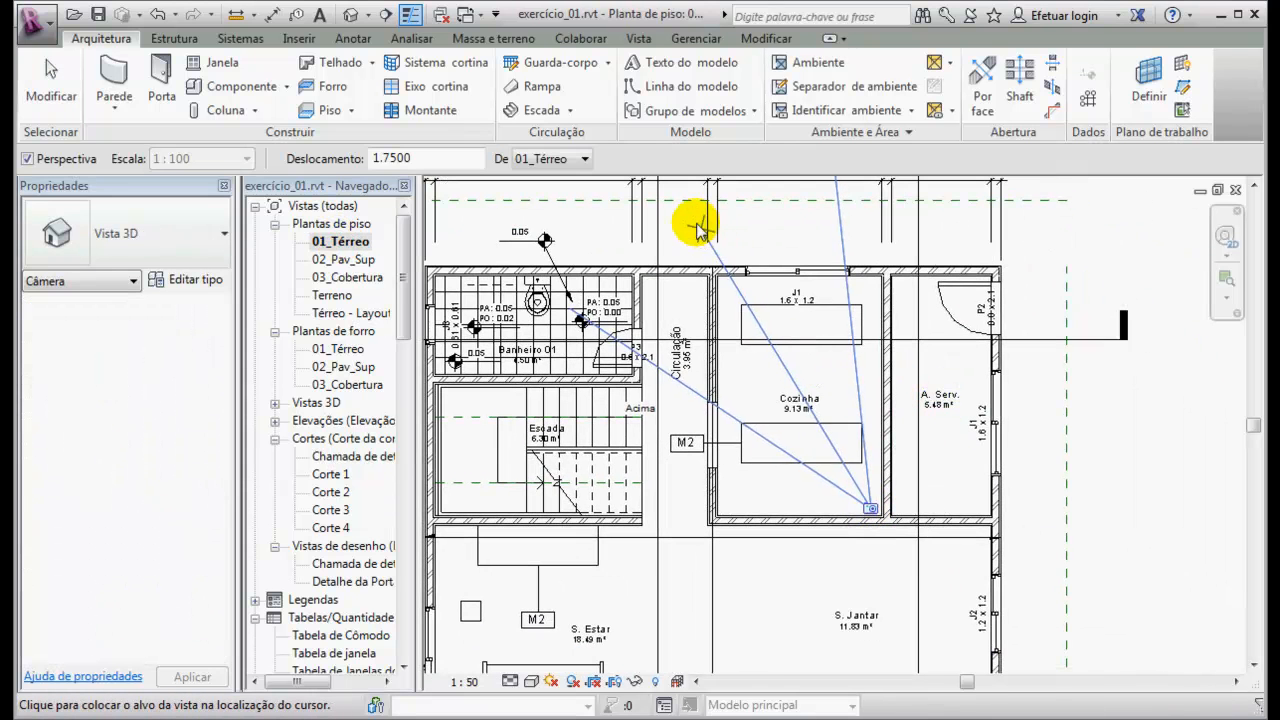
pyautogui.click(677, 204)
# - Enlarge the camera view's crop region outward on all four sides to take in more of the Cozinha and its ceiling
pyautogui.scroll(-1, 866, 294)
pyautogui.moveTo(858, 513); pyautogui.dragTo(856, 571)
pyautogui.scroll(-3, 850, 411)
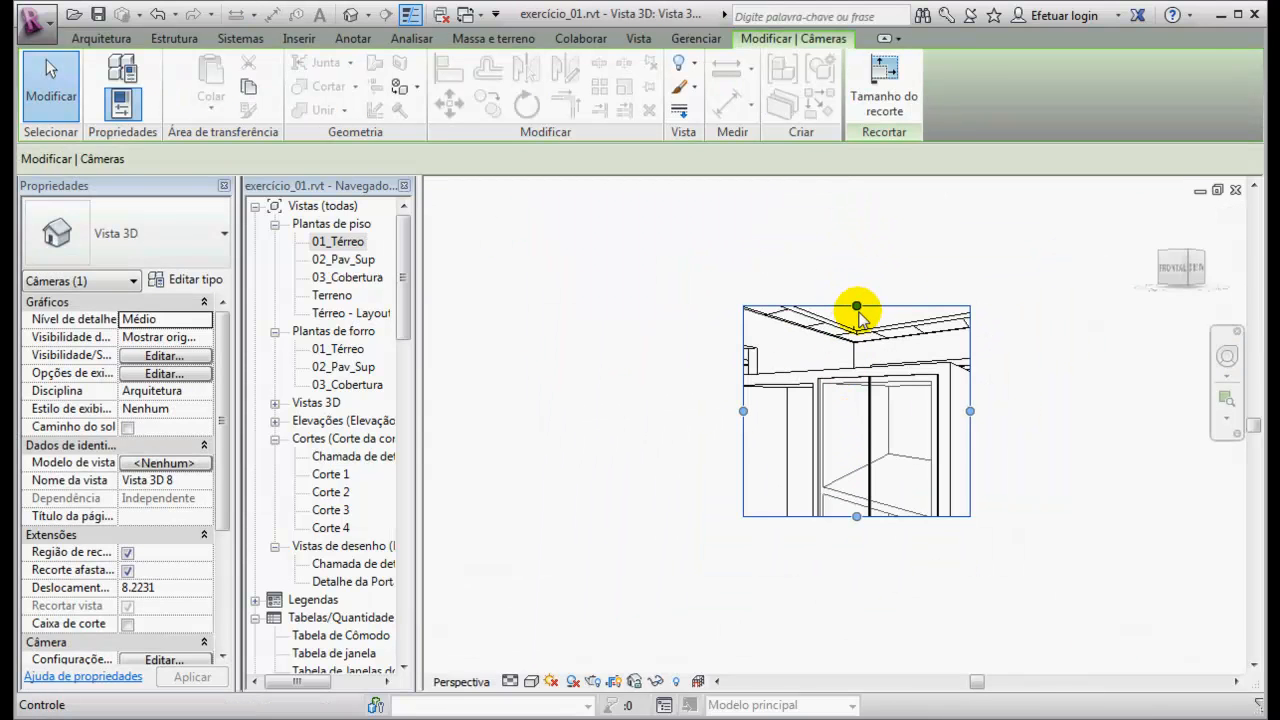
pyautogui.moveTo(857, 307); pyautogui.dragTo(856, 213)
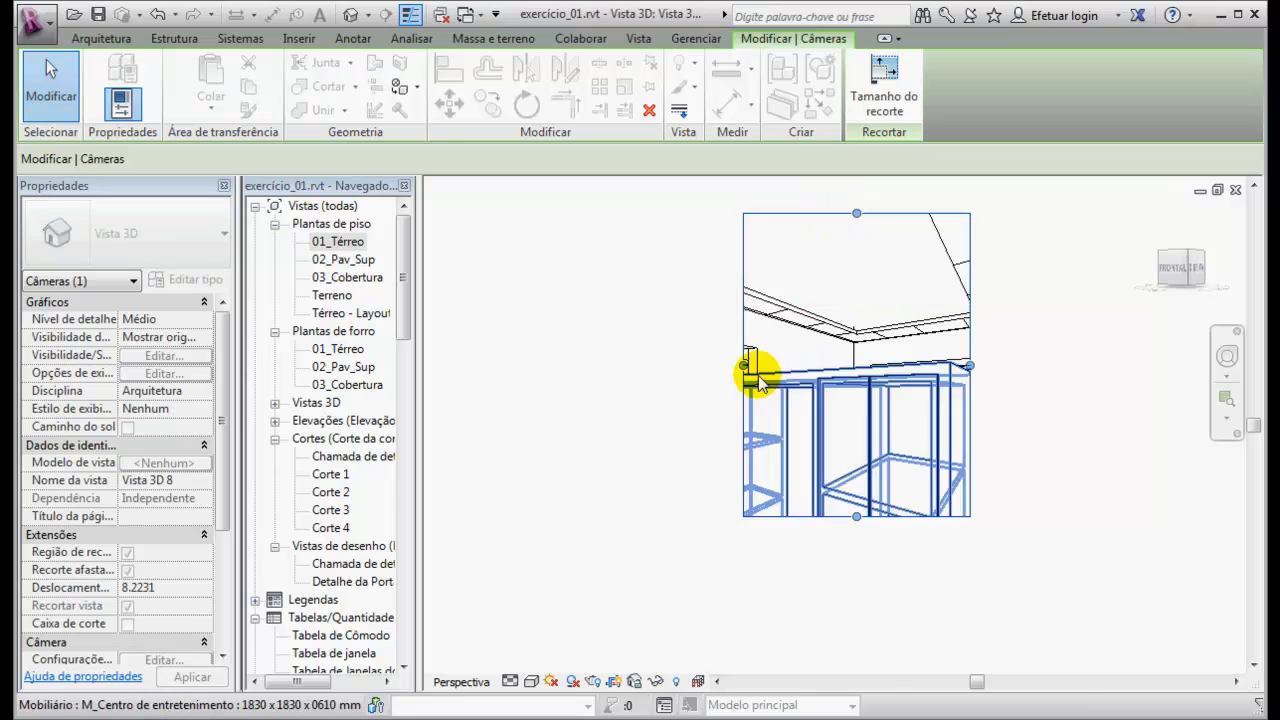
pyautogui.moveTo(745, 366); pyautogui.dragTo(632, 366)
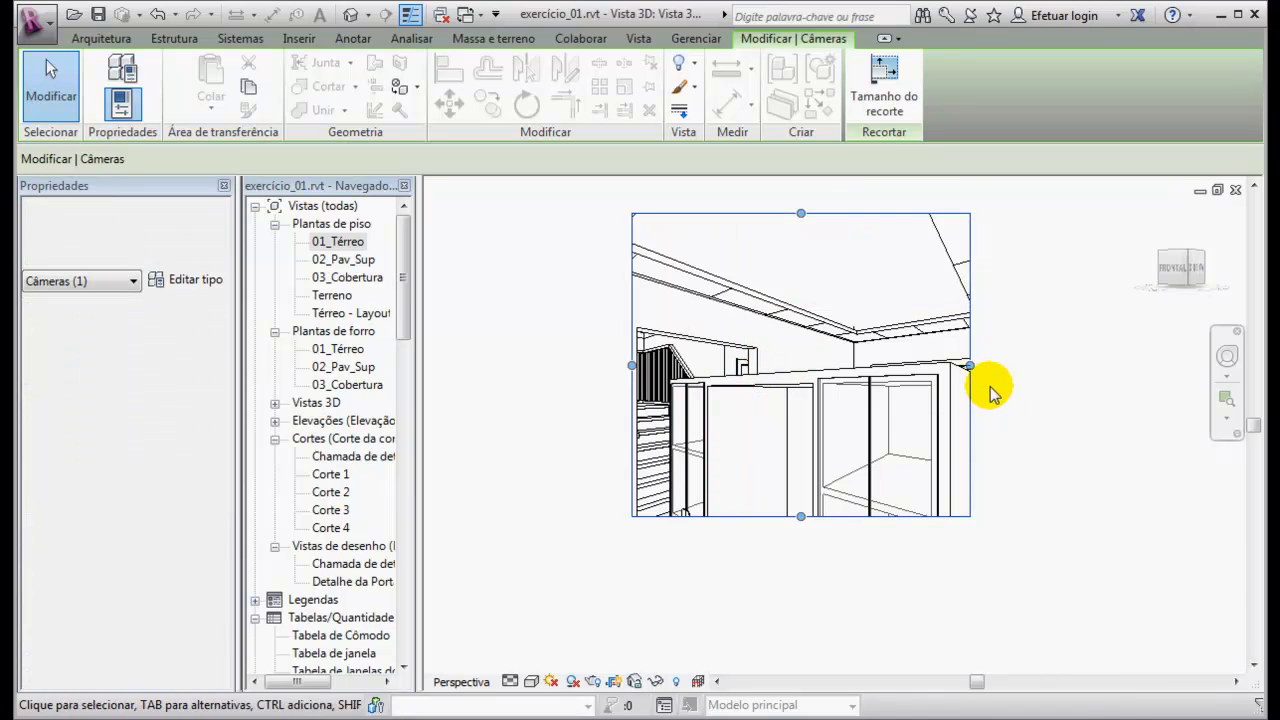
pyautogui.moveTo(970, 368); pyautogui.dragTo(1062, 366)
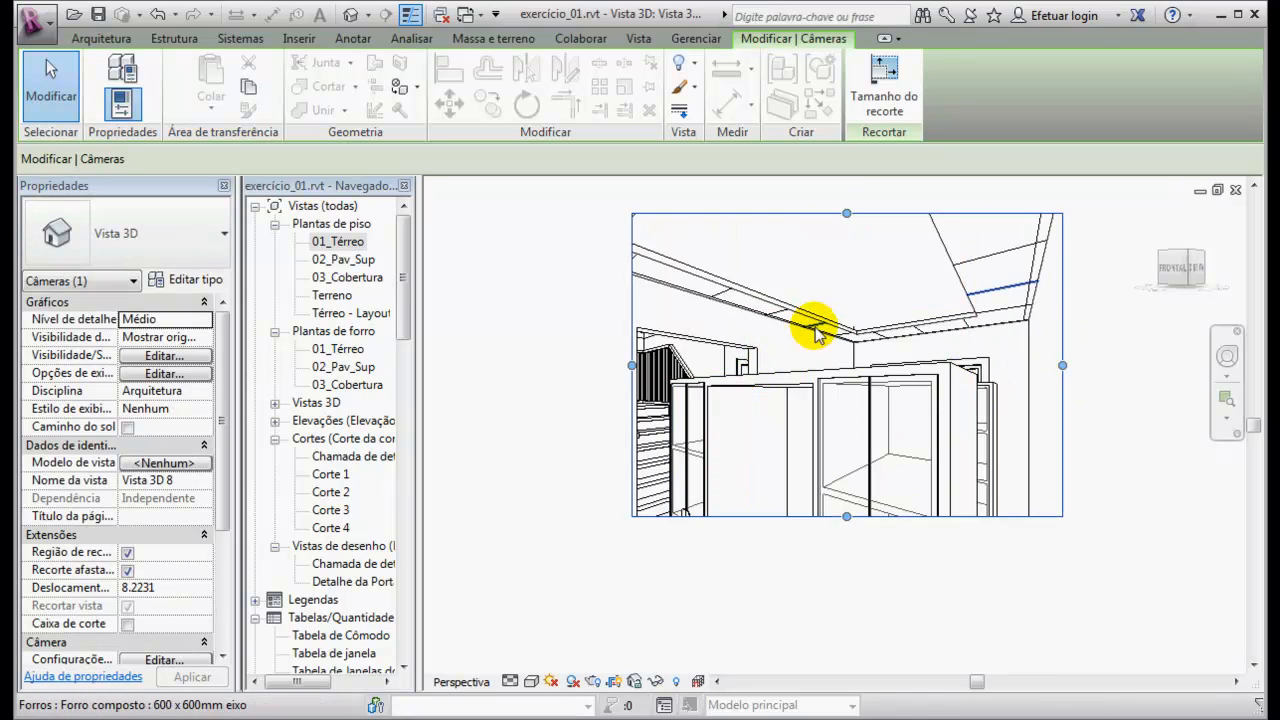
# - Set the camera view's visual style to Sombreado and inspect the Cozinha ceiling around its opening
pyautogui.click(530, 682)
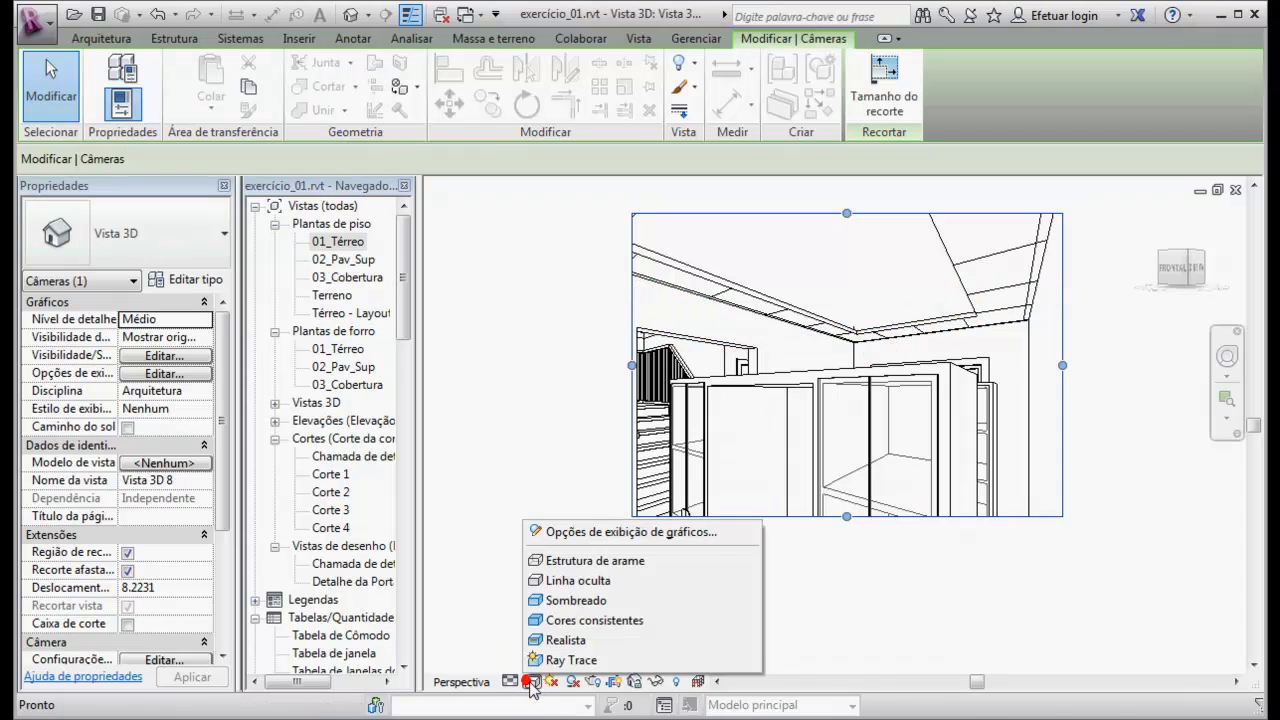
pyautogui.click(590, 613)
pyautogui.moveTo(943, 335)
pyautogui.keyDown('shift'); pyautogui.mouseDown(button='middle')
pyautogui.moveTo(883, 293)
pyautogui.moveTo(883, 378)
pyautogui.moveTo(866, 278)
pyautogui.mouseUp(button='middle'); pyautogui.keyUp('shift')
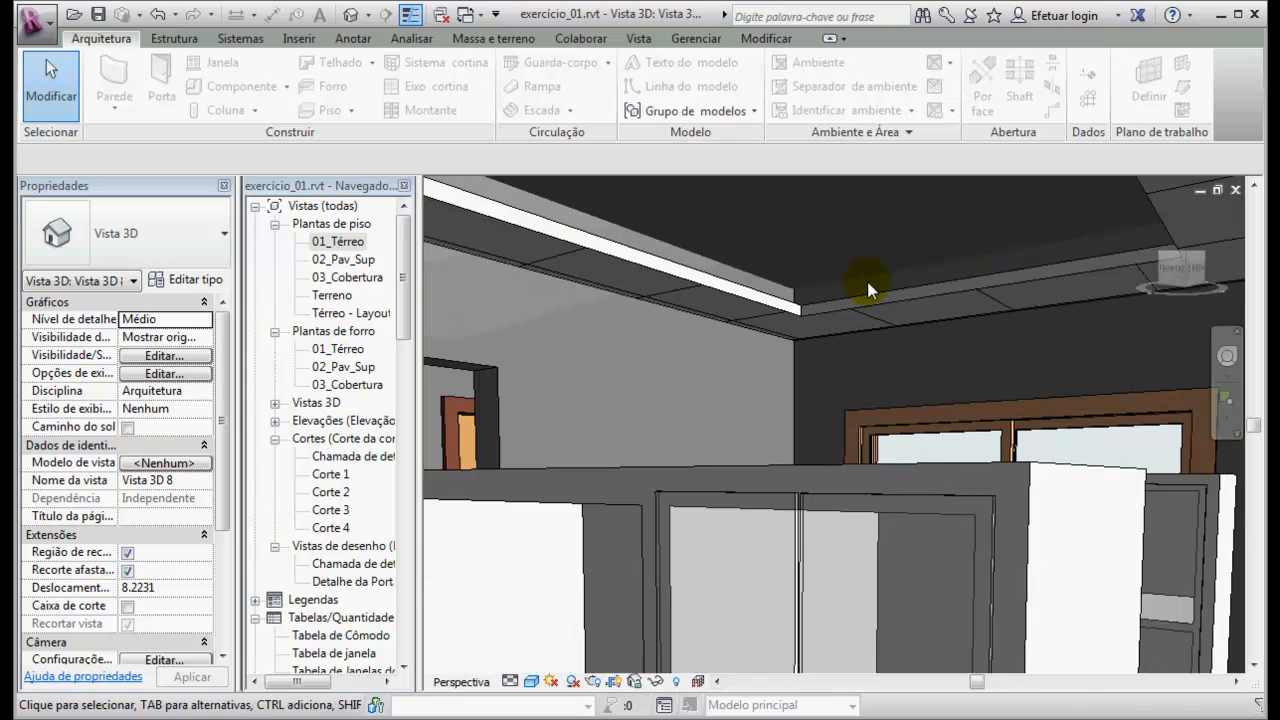
pyautogui.scroll(-1, 866, 289)
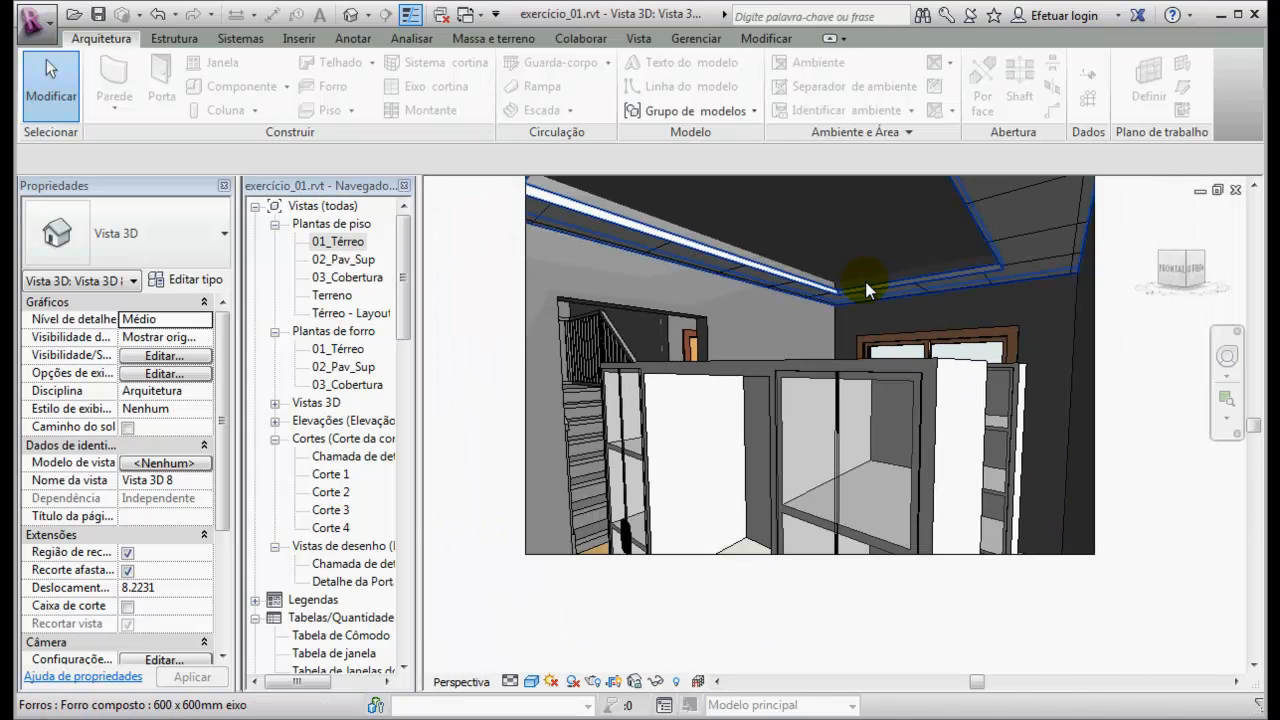